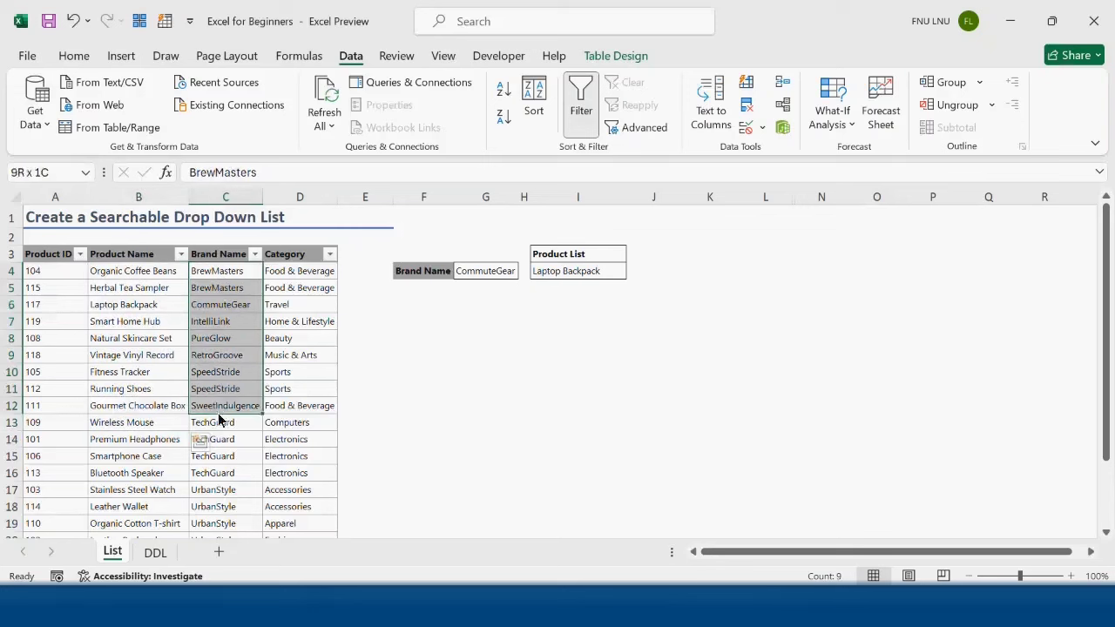
left_click_drag(303, 291, 284, 442)
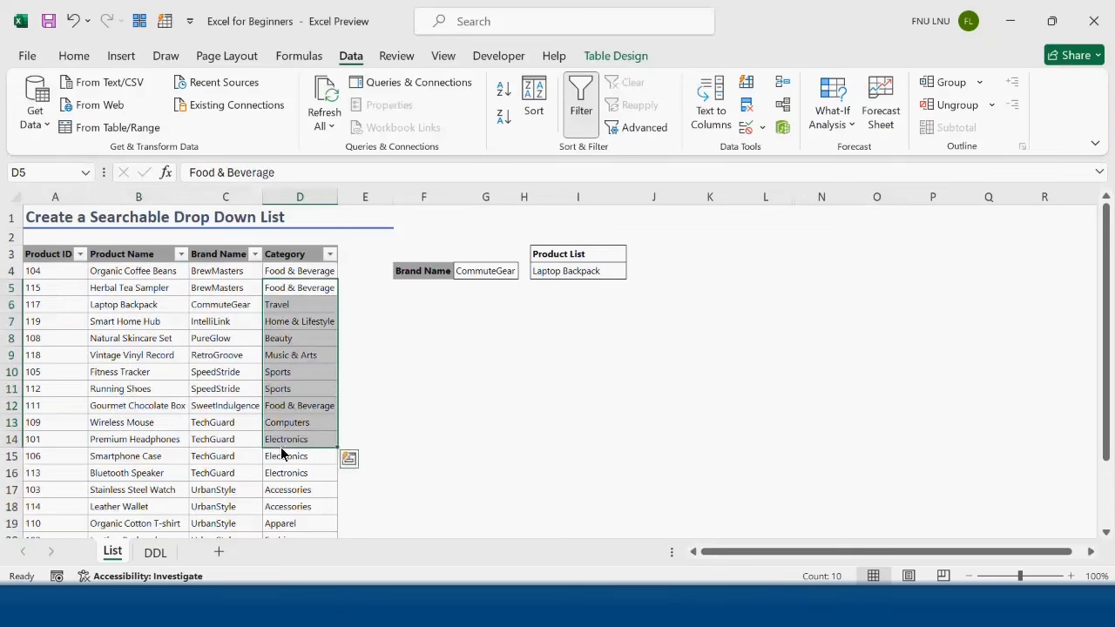
left_click(543, 393)
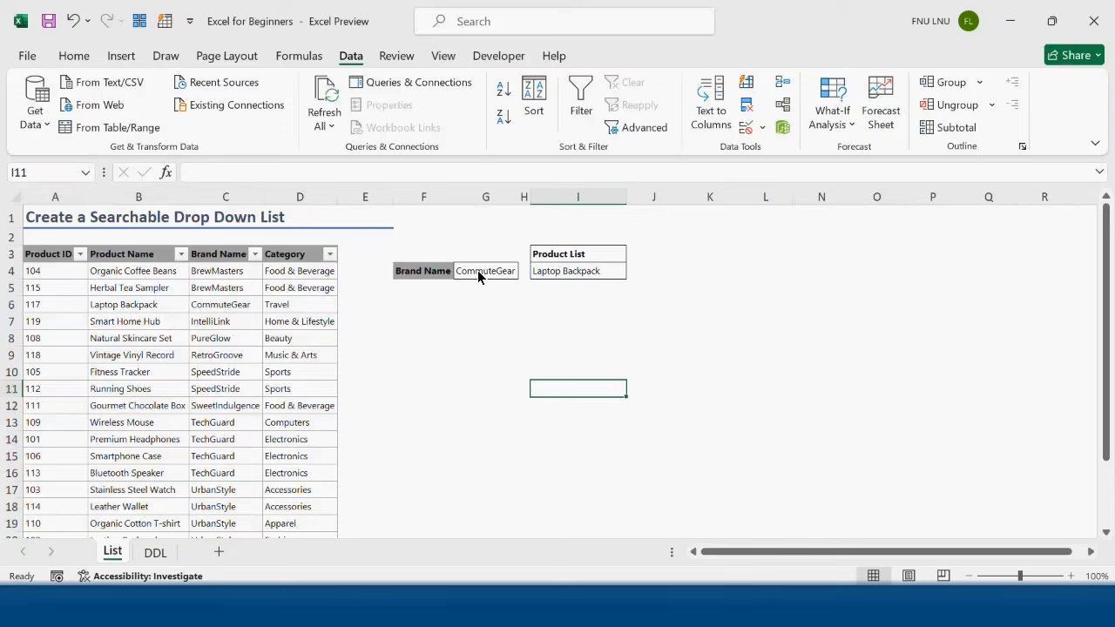
- Search the Brand Name drop-down in G4 with "a", choose UrbanStyle and select its filtered products in the Product List
left_click(479, 271)
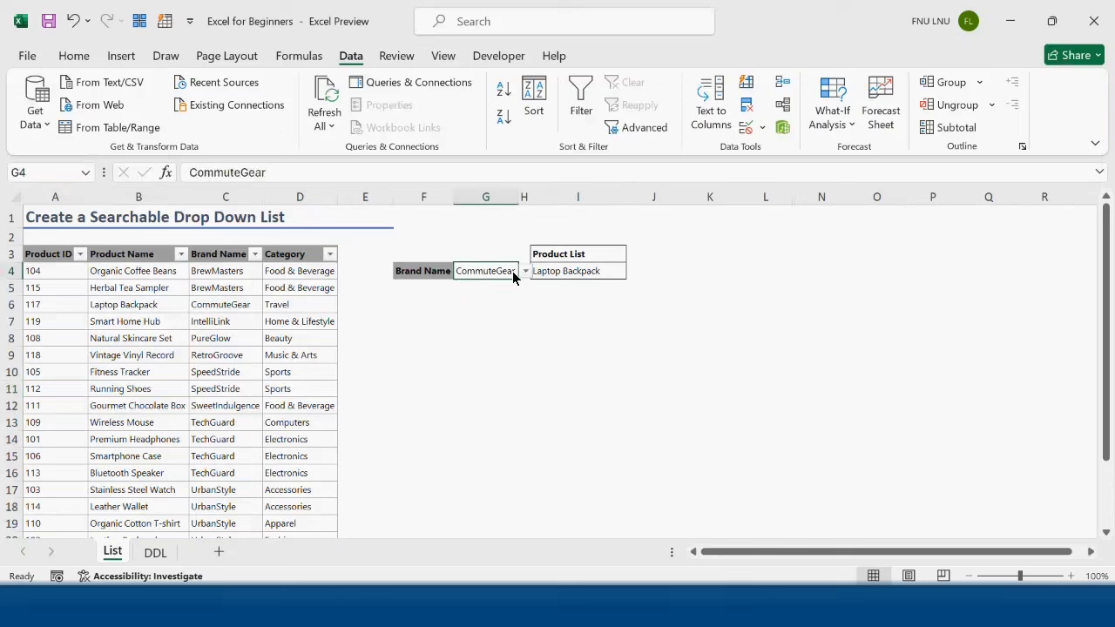
type("a")
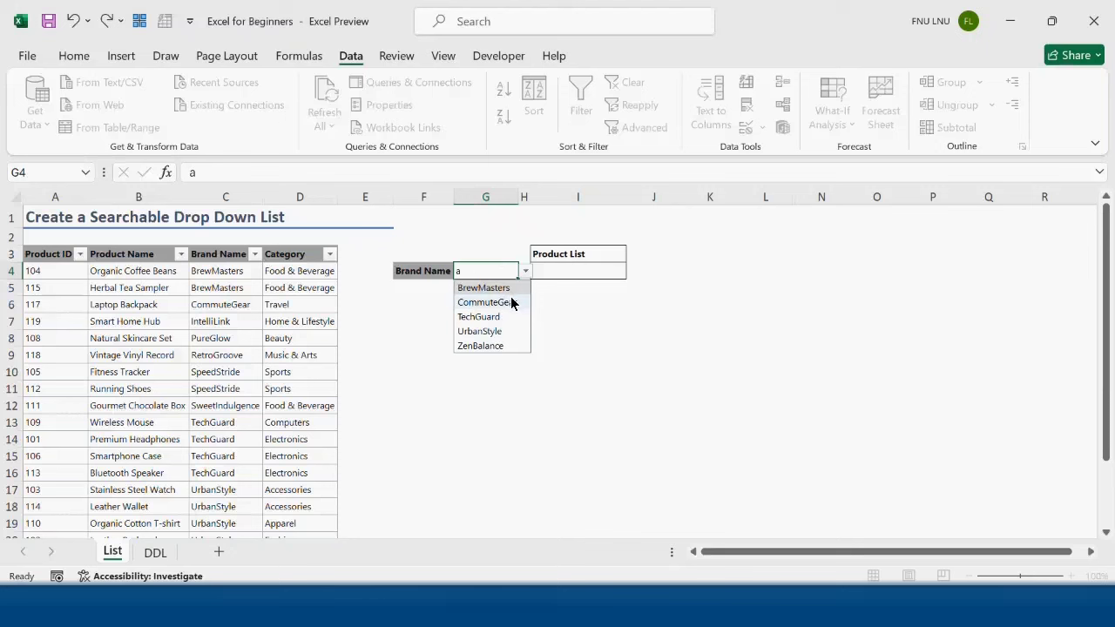
left_click(503, 331)
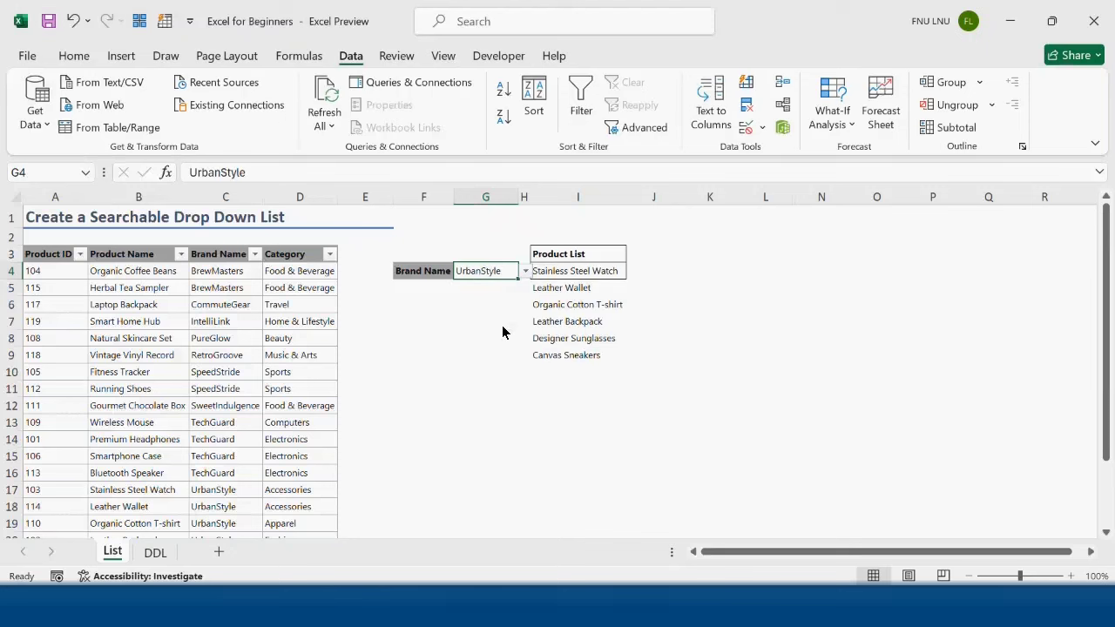
left_click_drag(581, 276, 588, 355)
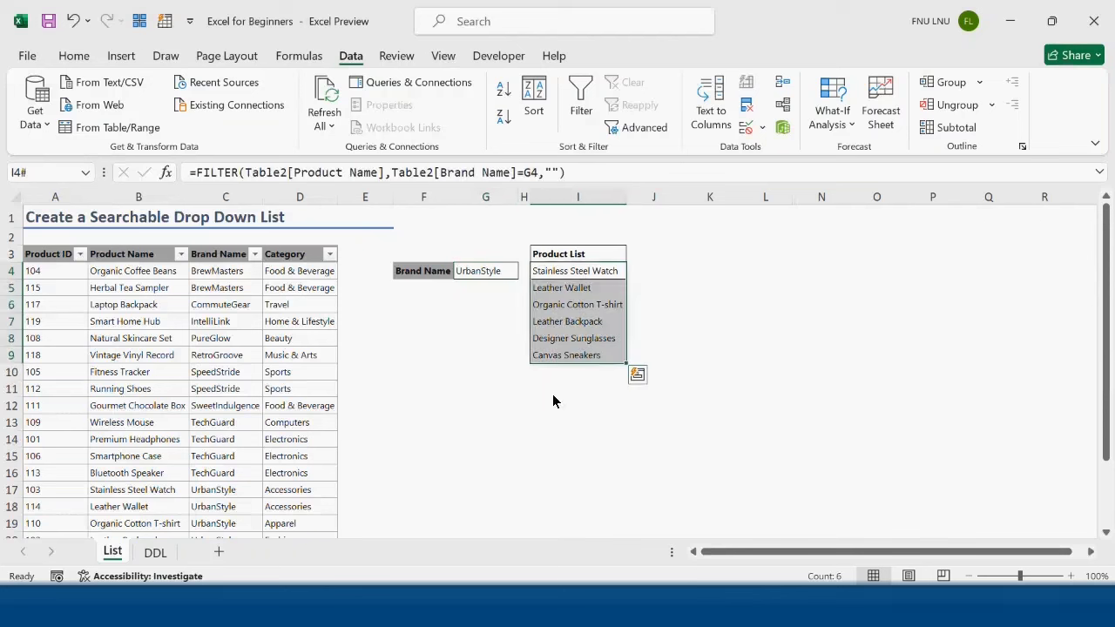
- Search the Brand Name drop-down in G4 again, entering "w" as the search text
left_click(485, 270)
left_click(525, 271)
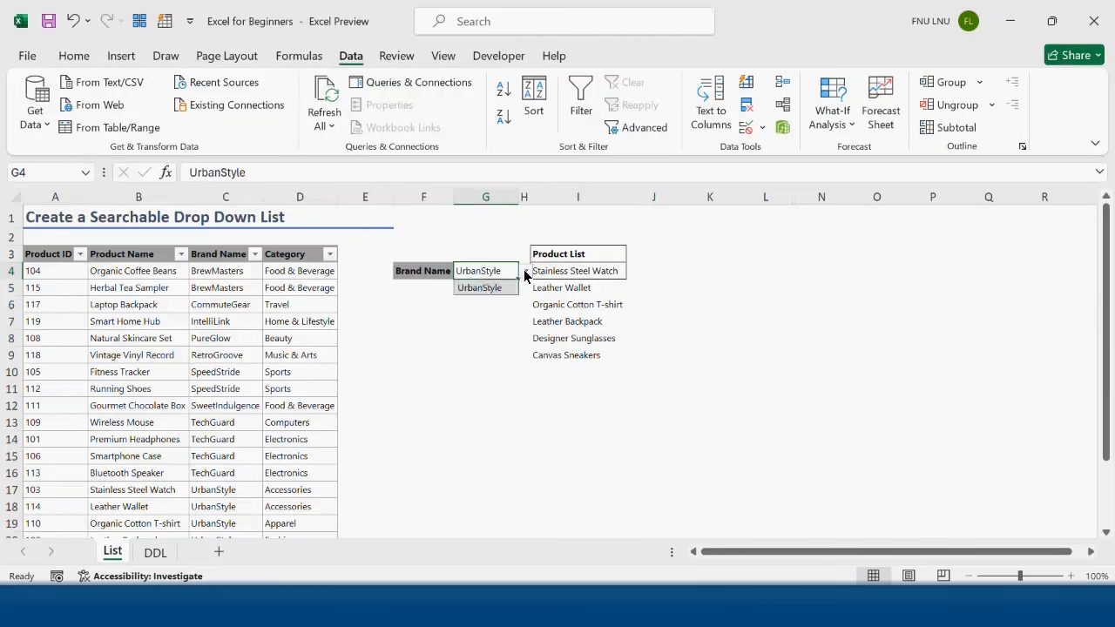
left_click(499, 271)
type("w")
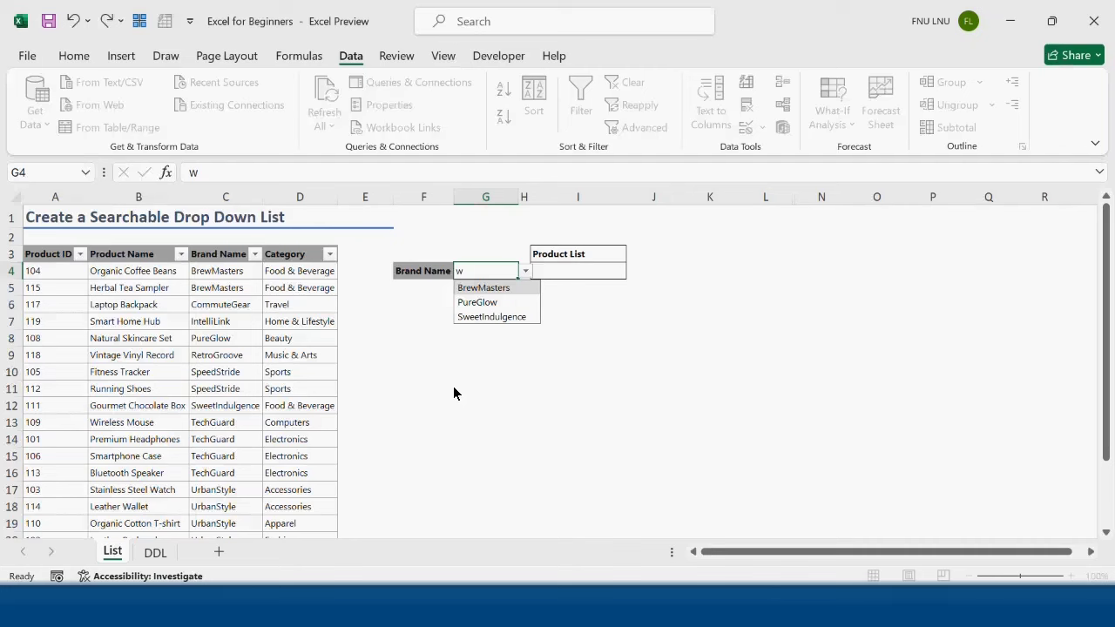
key("Return")
- Switch to the DDL sheet and enter "a" as the search text in the Brand Name cell G4
left_click(164, 552)
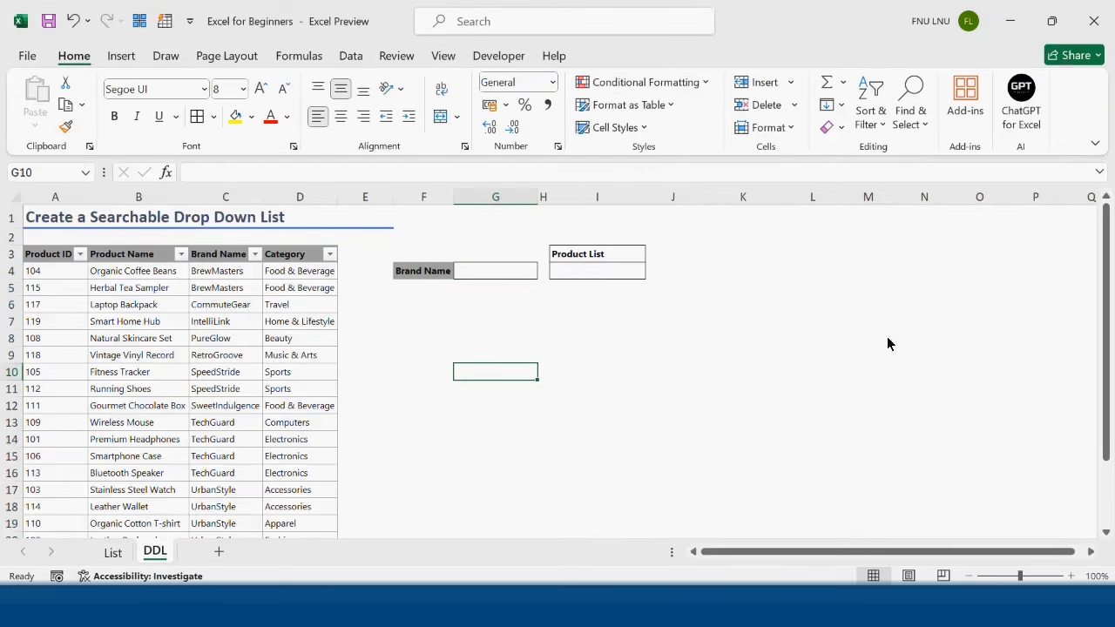
left_click(503, 276)
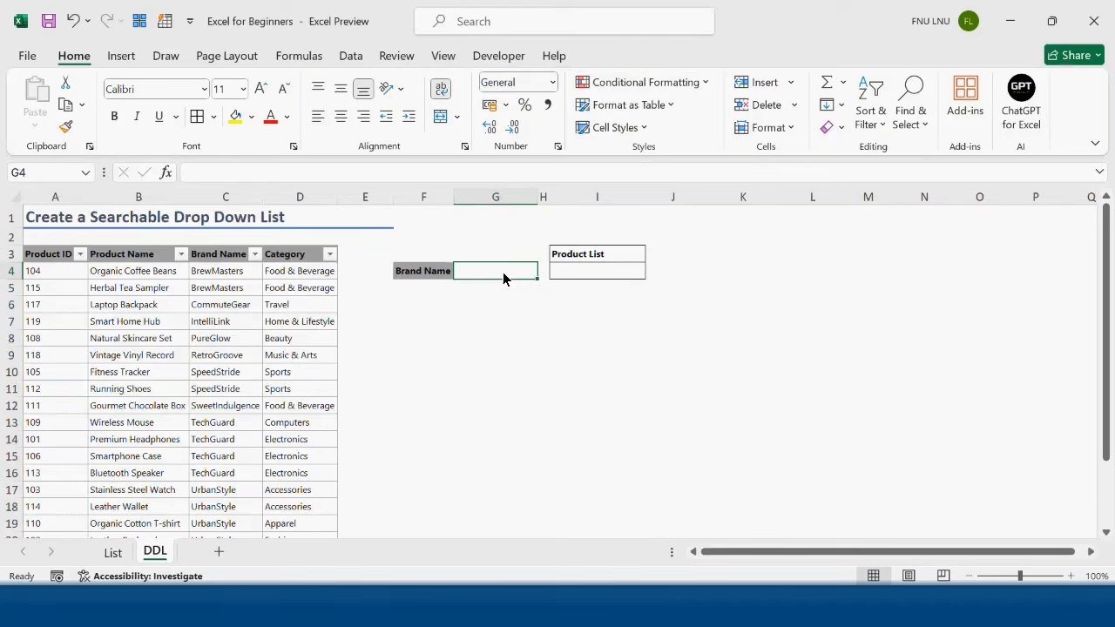
type("a")
key("Tab")
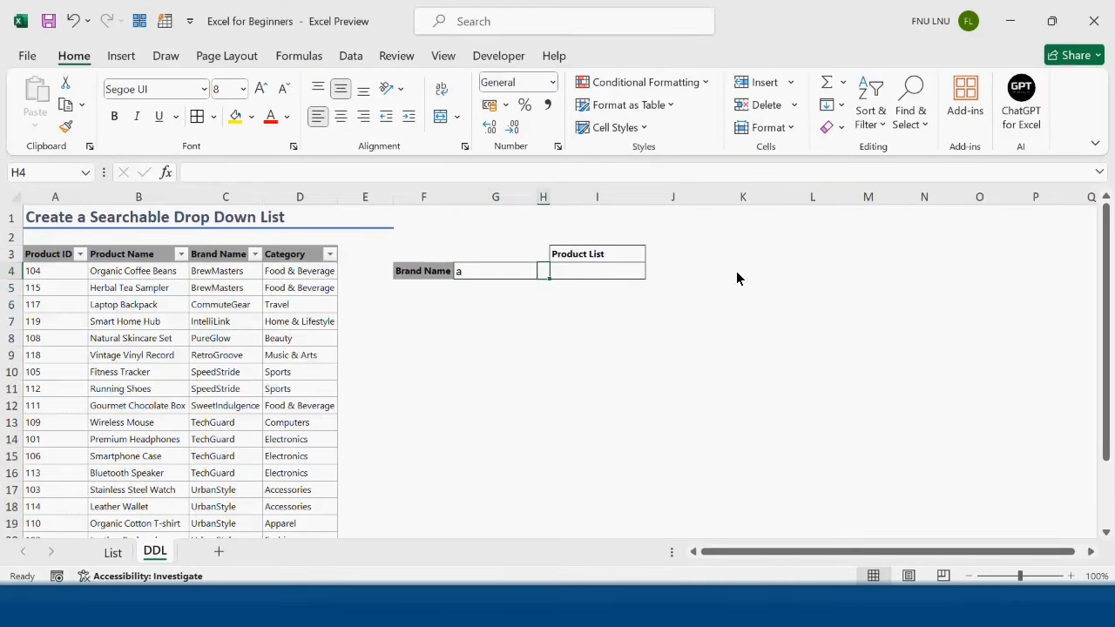
- Enter a SEARCH formula in K4 that looks for G4's text within the table's whole Brand Name column
left_click(743, 276)
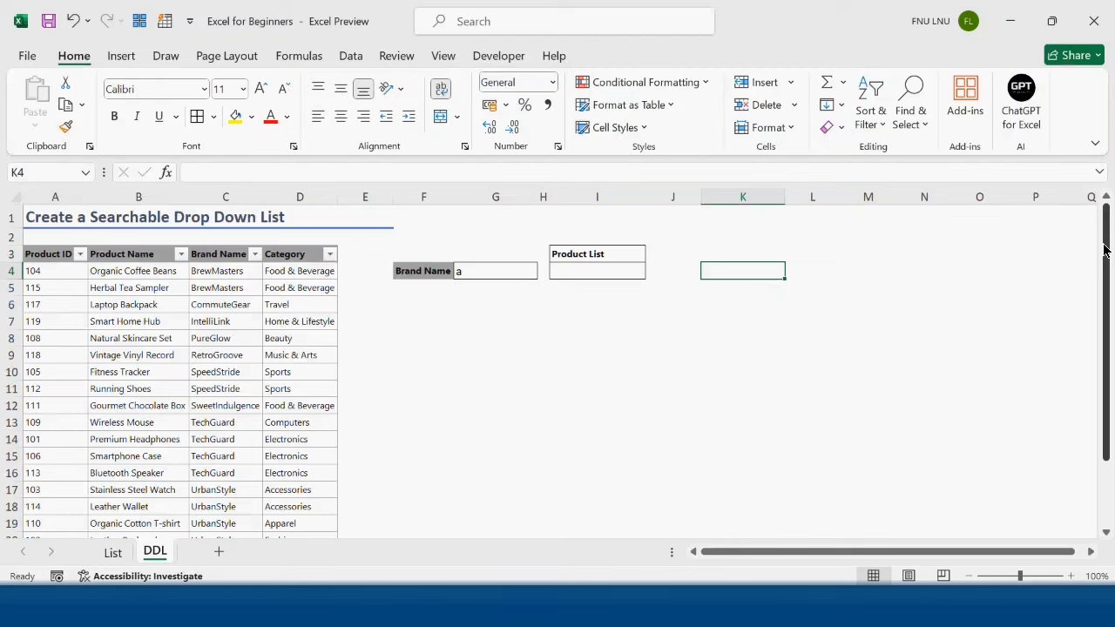
type("=se")
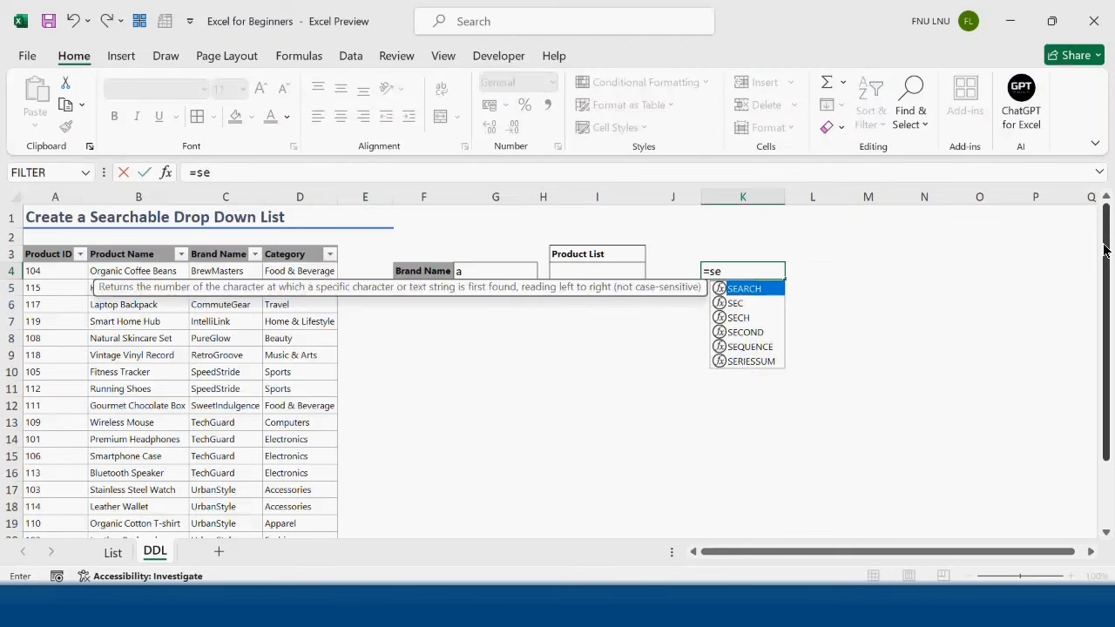
key("Tab")
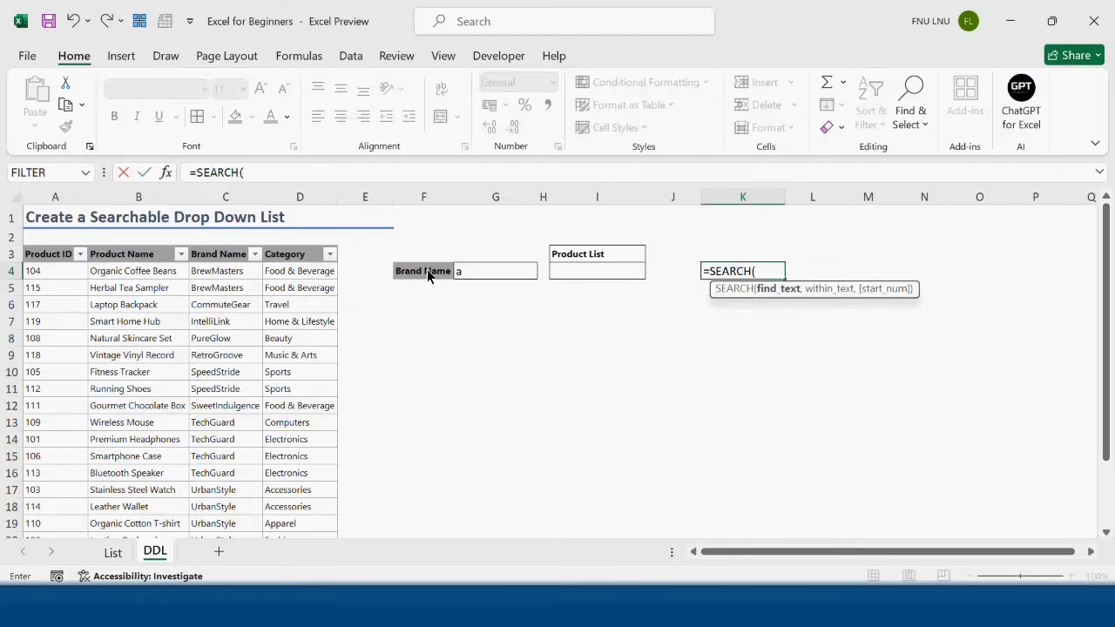
left_click(498, 272)
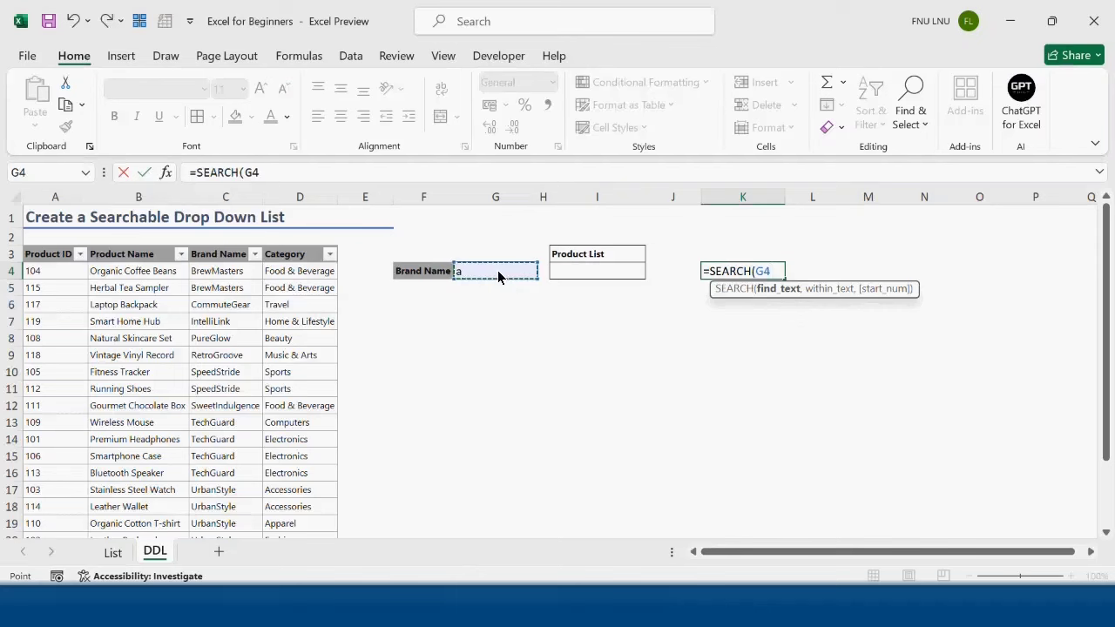
type(",")
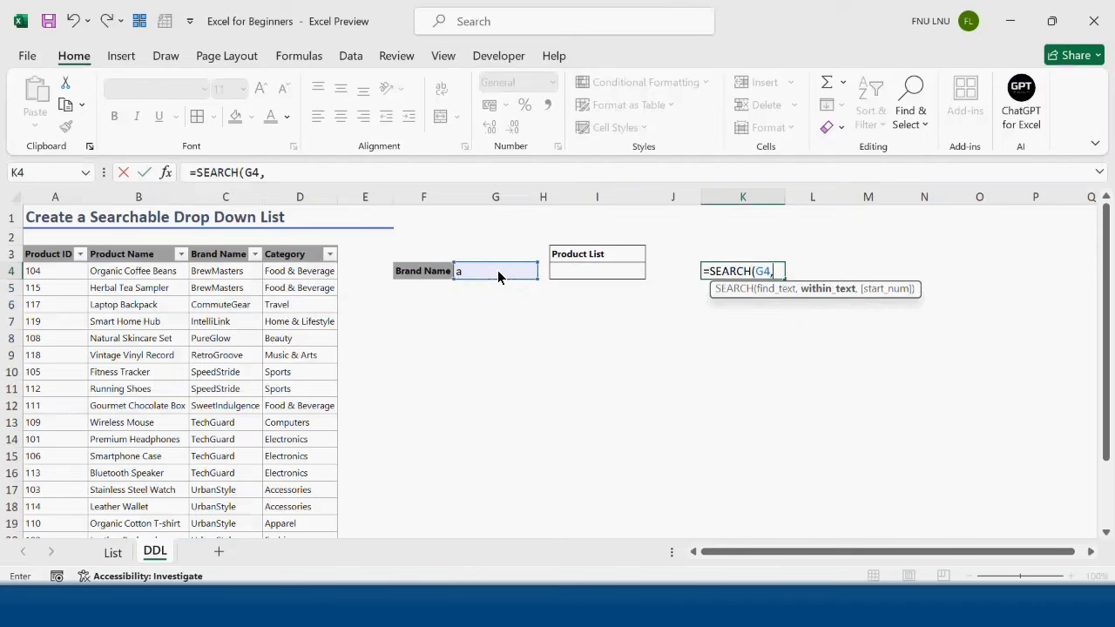
left_click(231, 275)
key("ctrl+shift+Down")
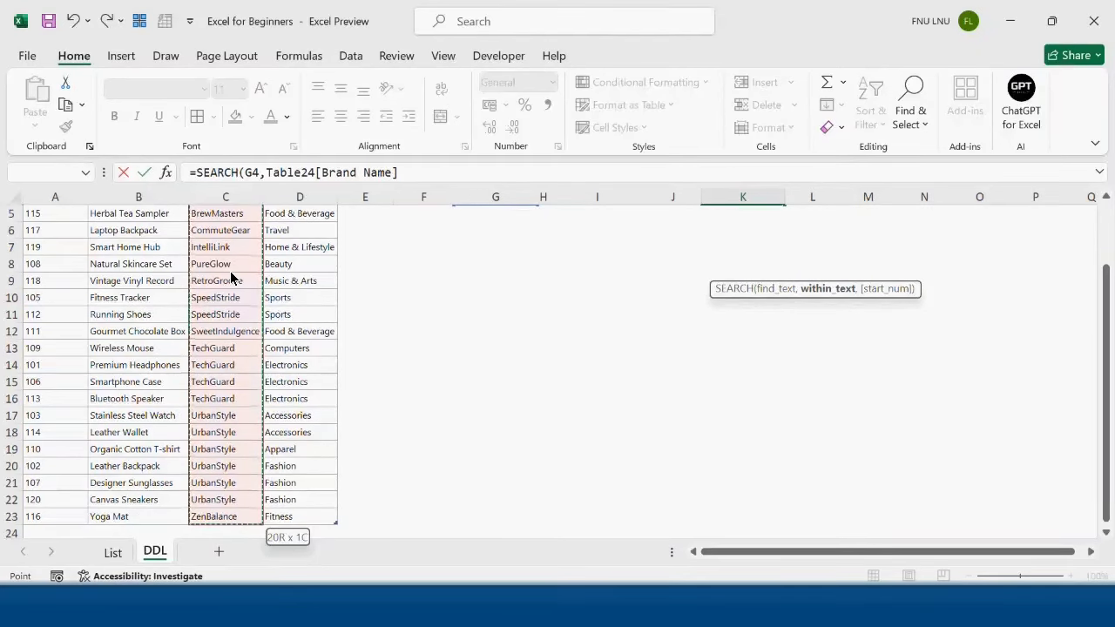
key("Return")
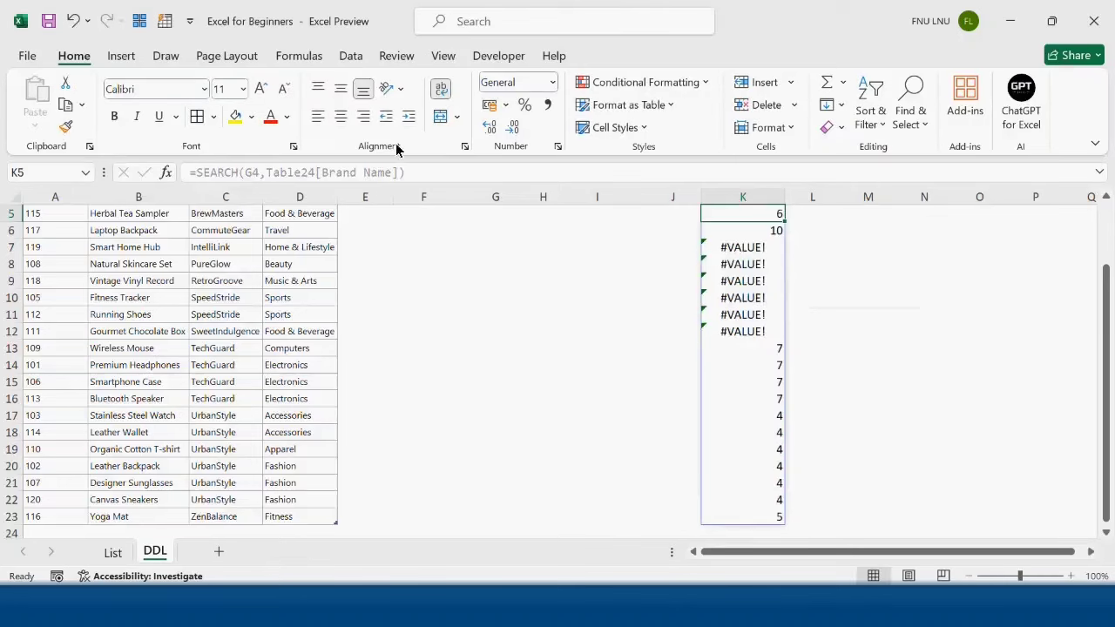
- Wrap the SEARCH formula in K4 in ISNUMBER, giving =ISNUMBER(SEARCH(G4,Table24[Brand Name]))
scroll(709, 325, "up", 2)
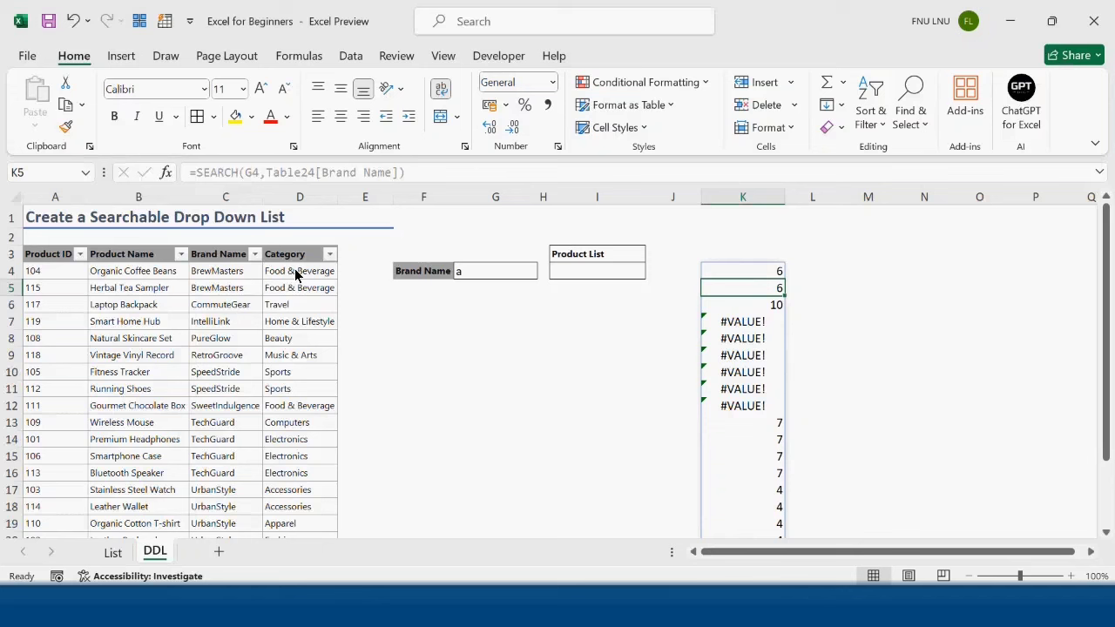
left_click(718, 273)
left_click(196, 175)
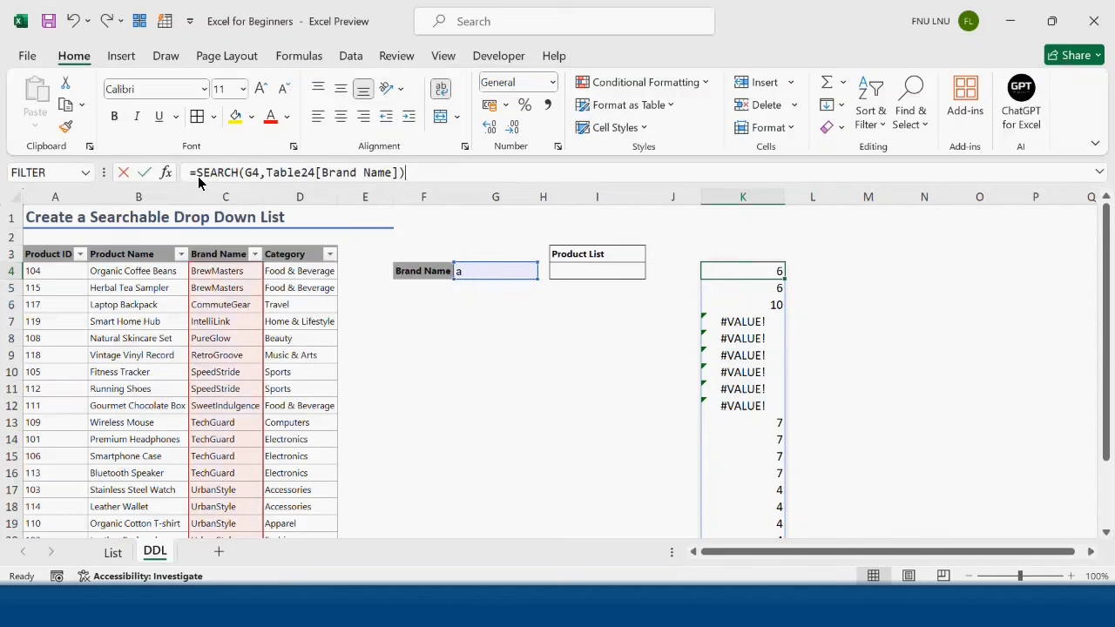
type("isn")
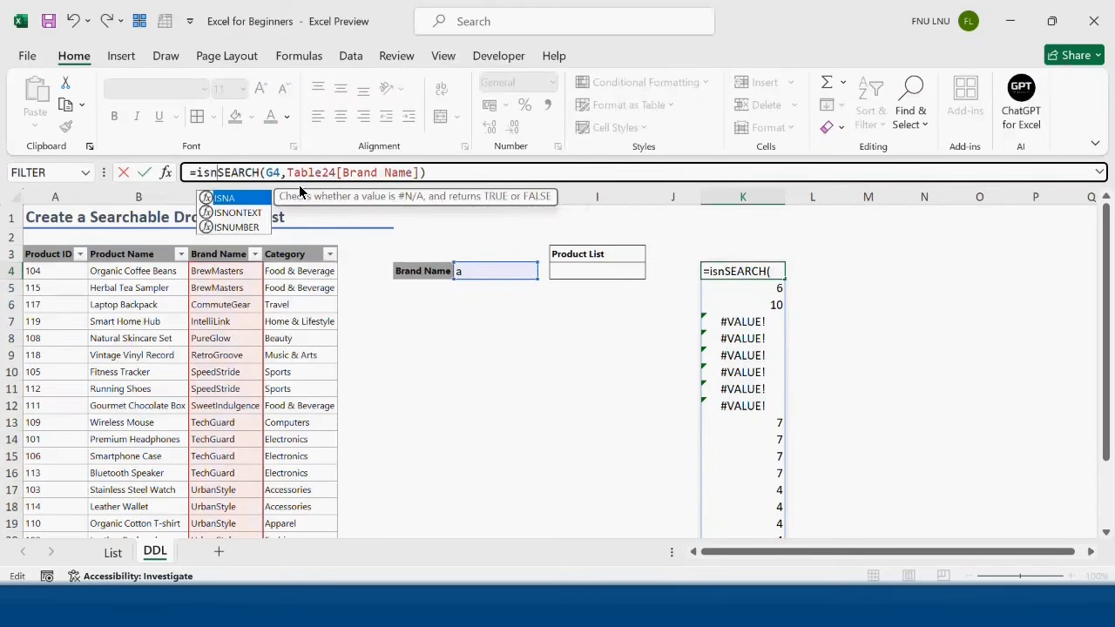
key("Down")
key("Down")
key("Tab")
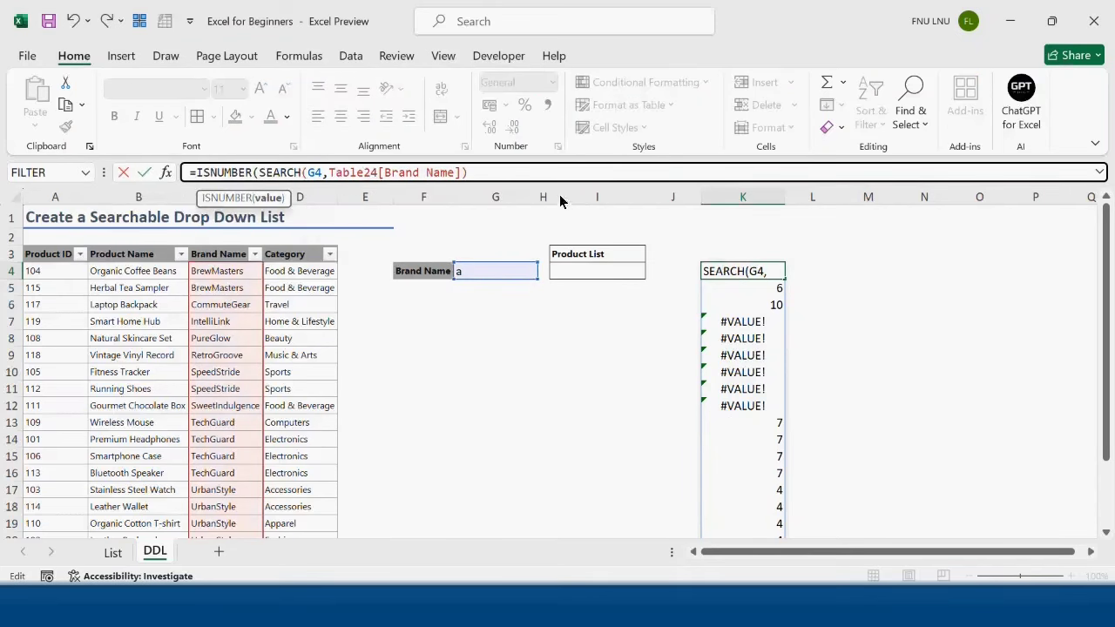
left_click(524, 175)
type(")")
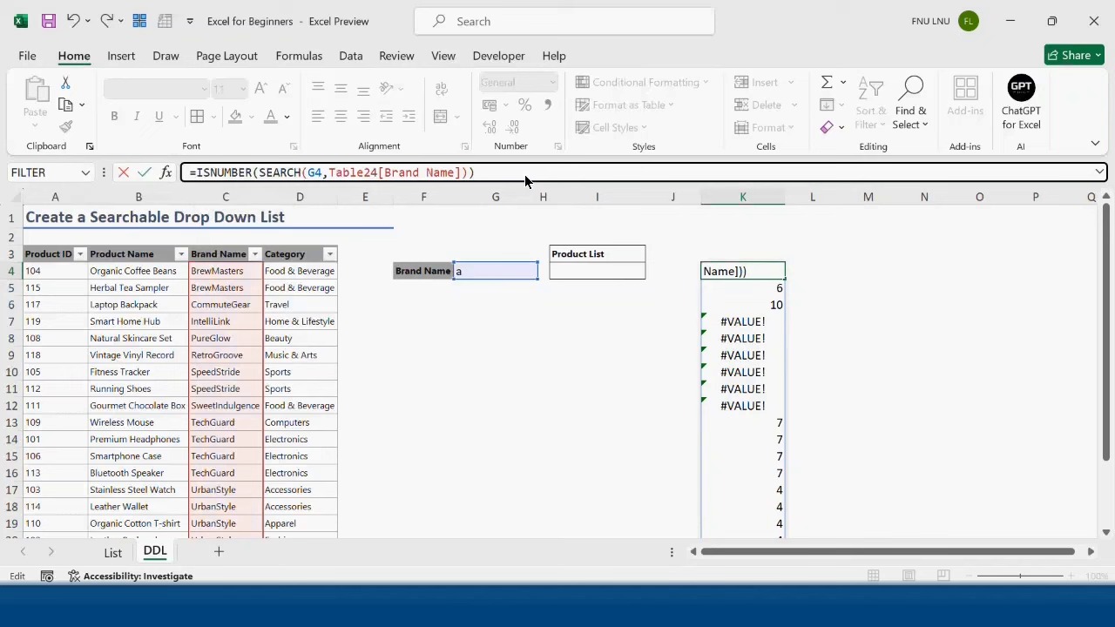
key("Return")
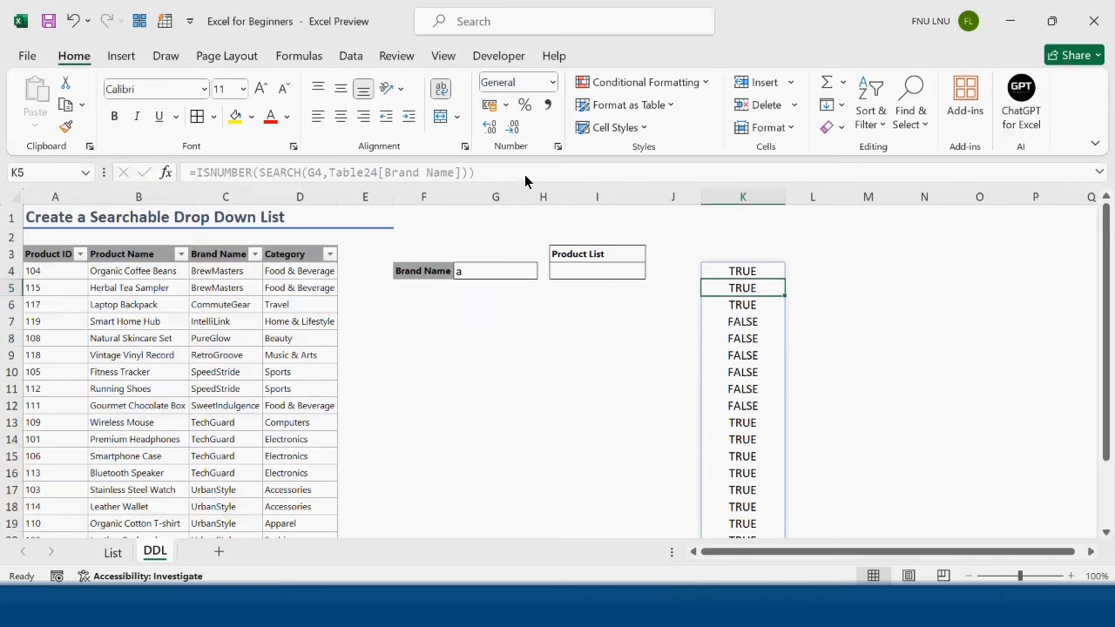
- Wrap K4's ISNUMBER formula in FILTER as the include condition, with Table24[Brand Name] as the array and "" if empty
key("Up")
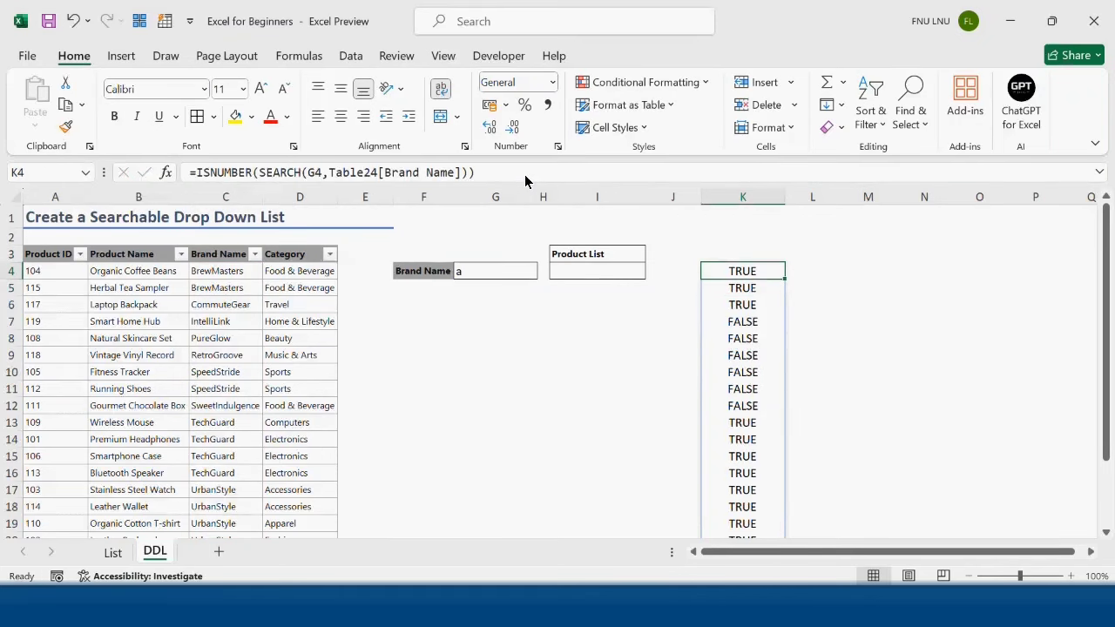
left_click(206, 176)
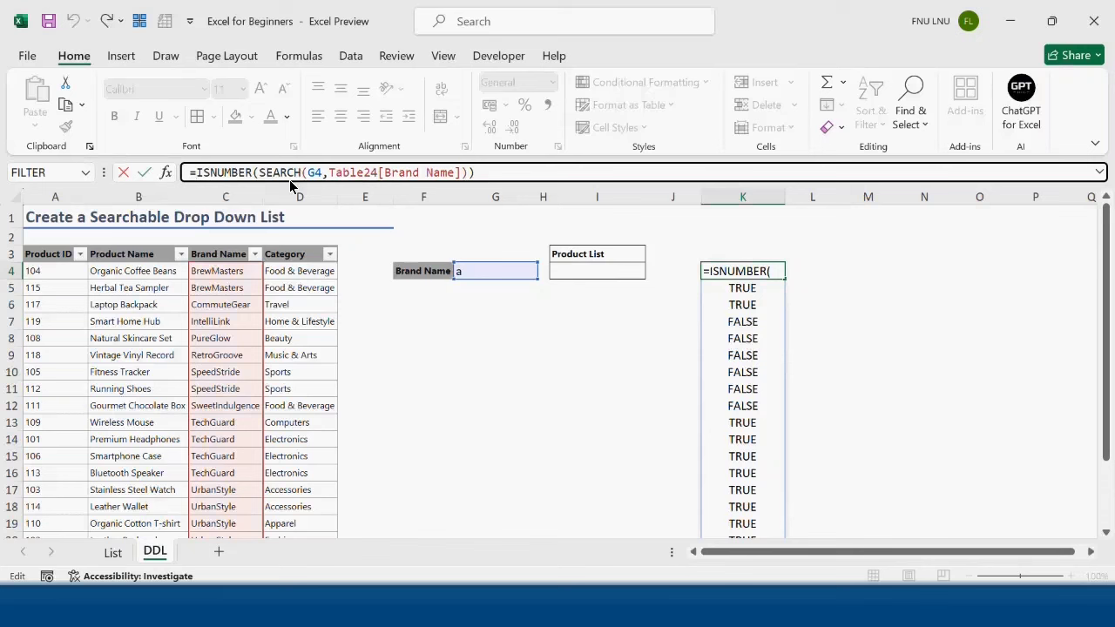
type("FILTER(")
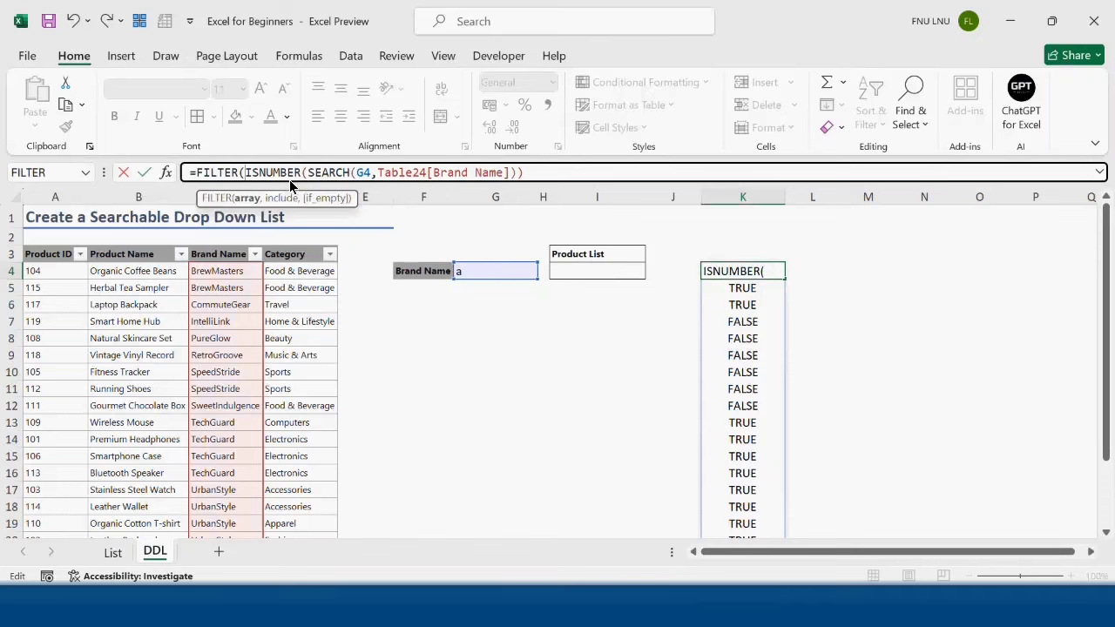
left_click(240, 273)
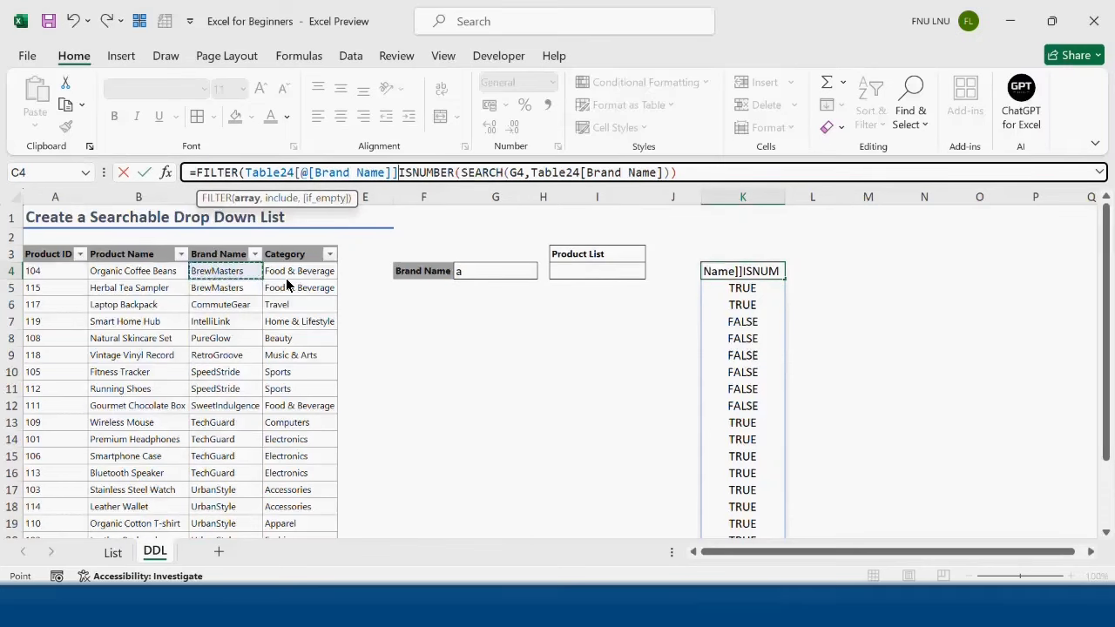
key("ctrl+shift+Down")
type(",")
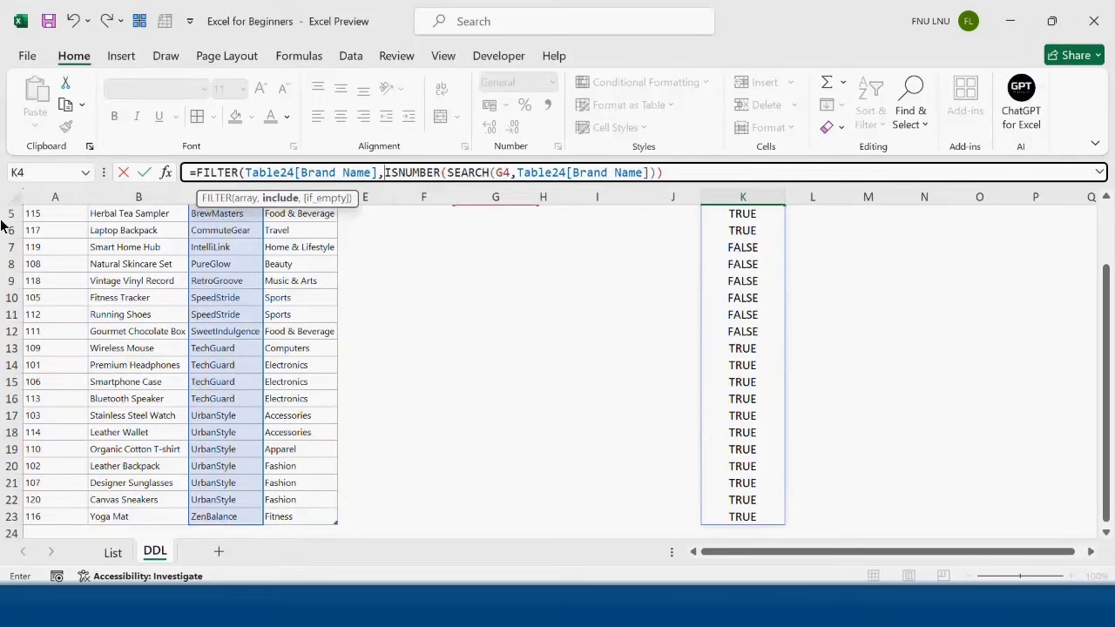
left_click(696, 175)
type(",")
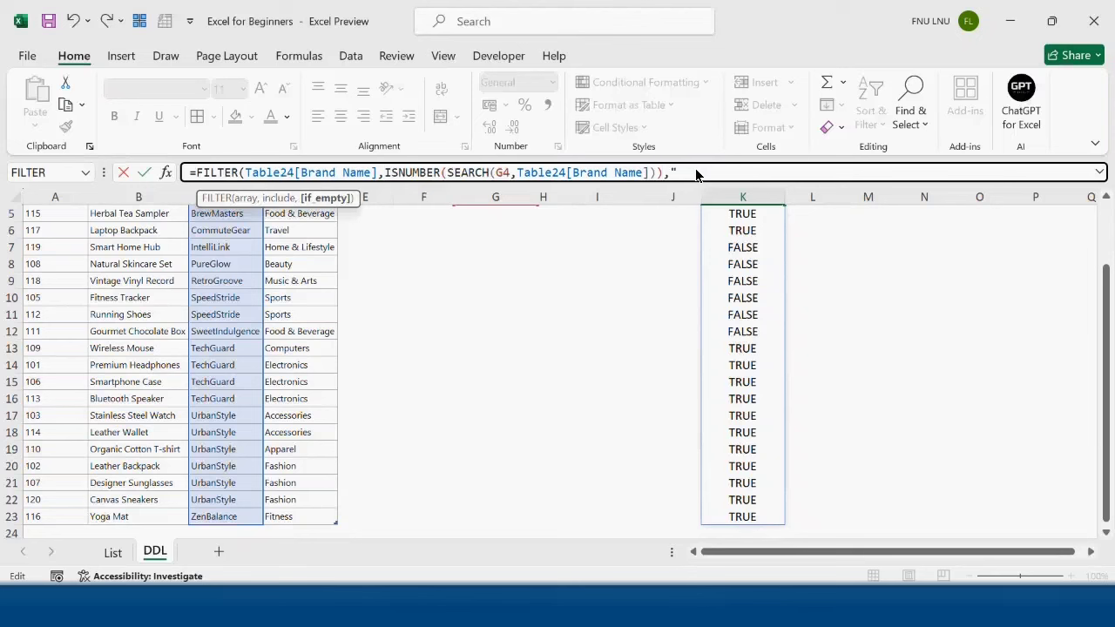
type("\"\")")
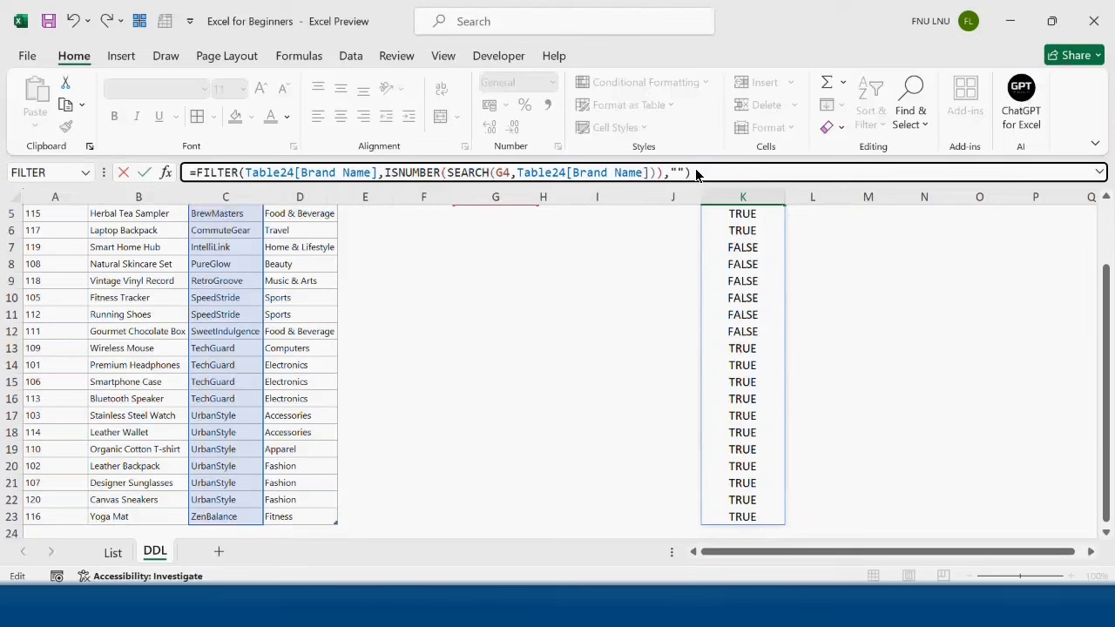
key("Return")
- Wrap K4's FILTER formula in UNIQUE so each matching brand is returned only once
scroll(702, 374, "up", 2)
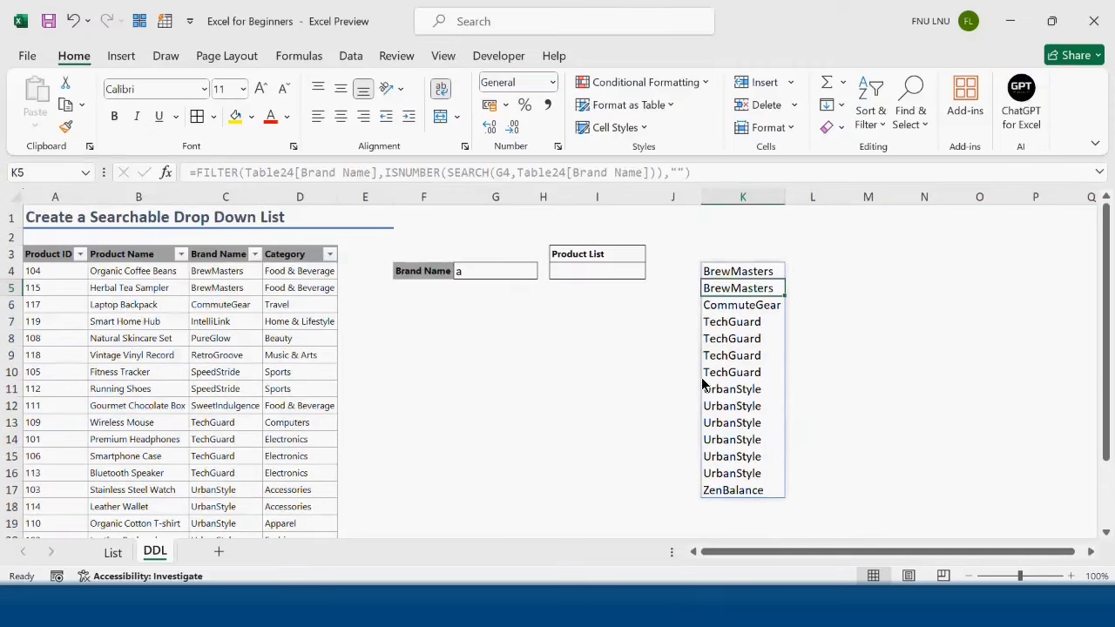
left_click_drag(725, 277, 737, 490)
left_click(737, 278)
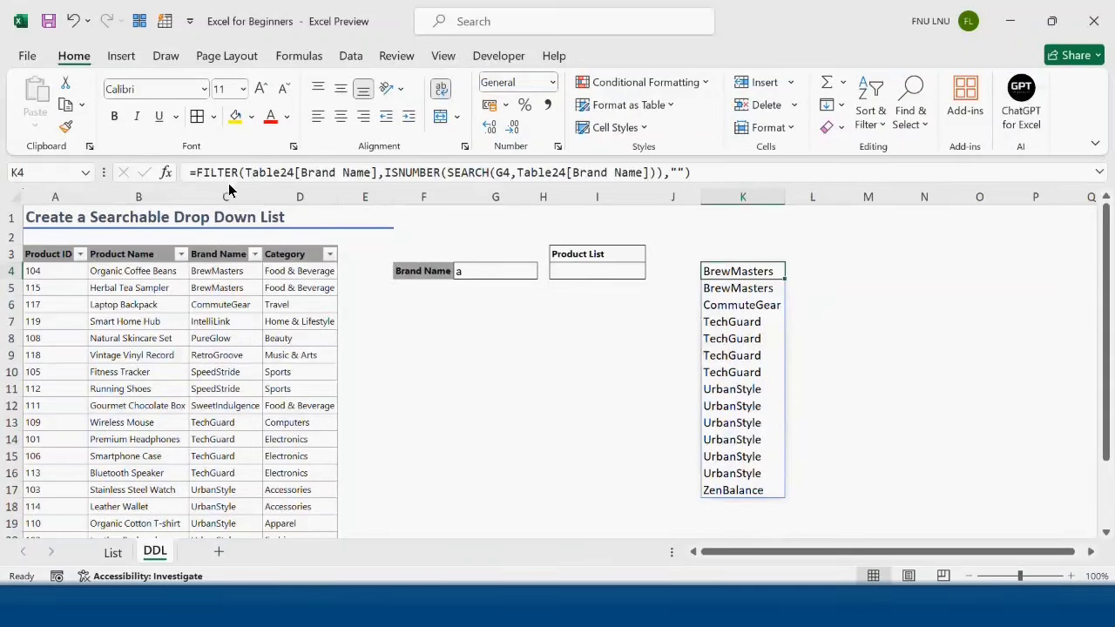
left_click(200, 174)
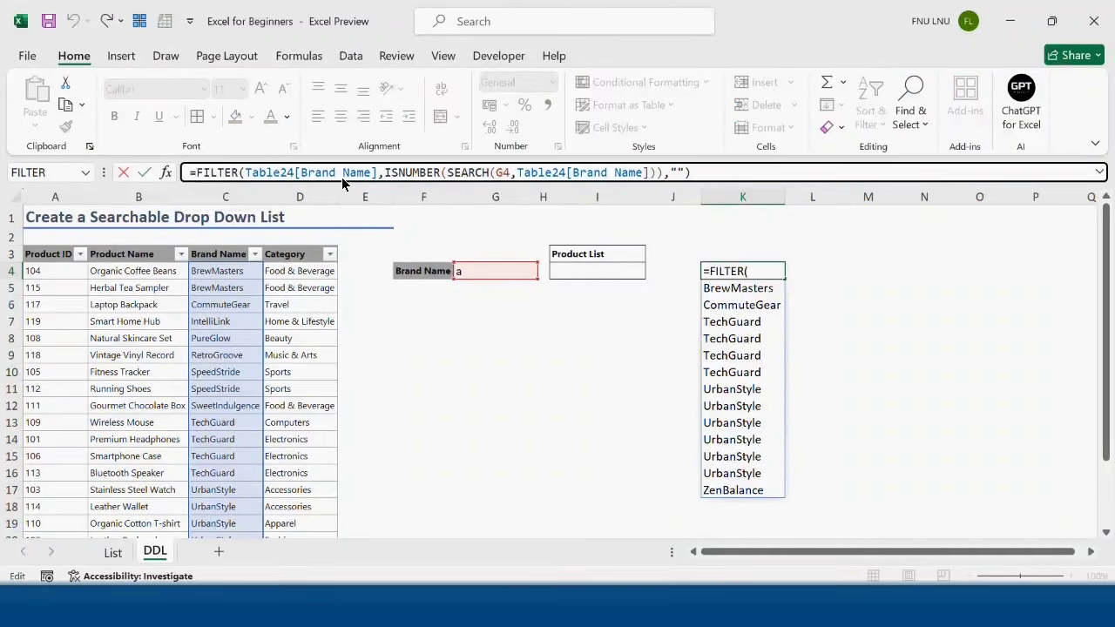
type("uniq")
key("Tab")
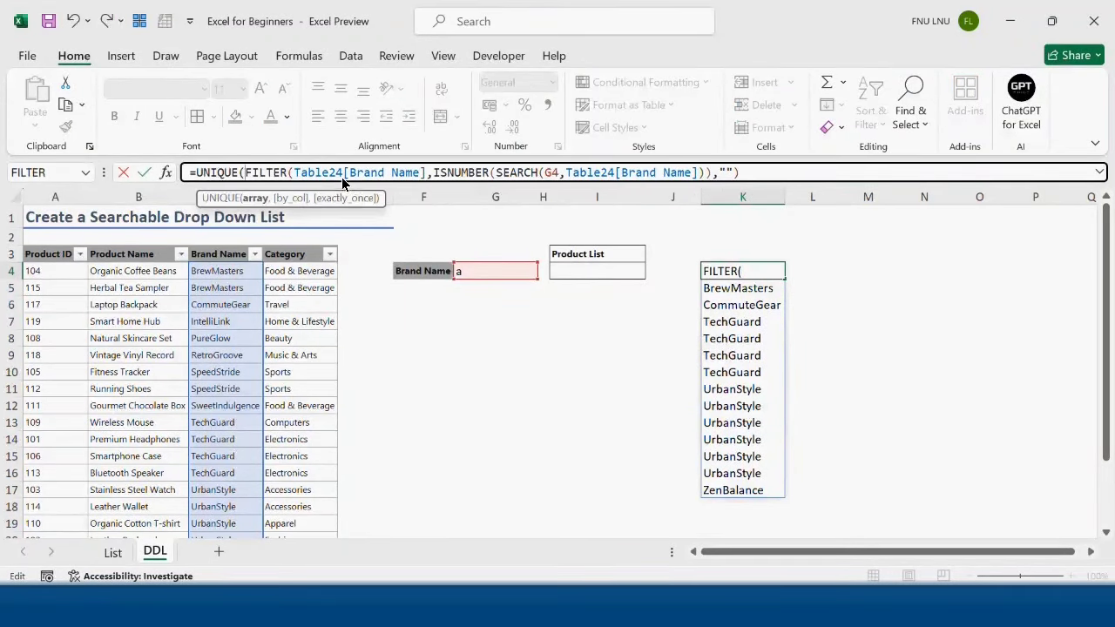
key("End")
type(")")
key("Return")
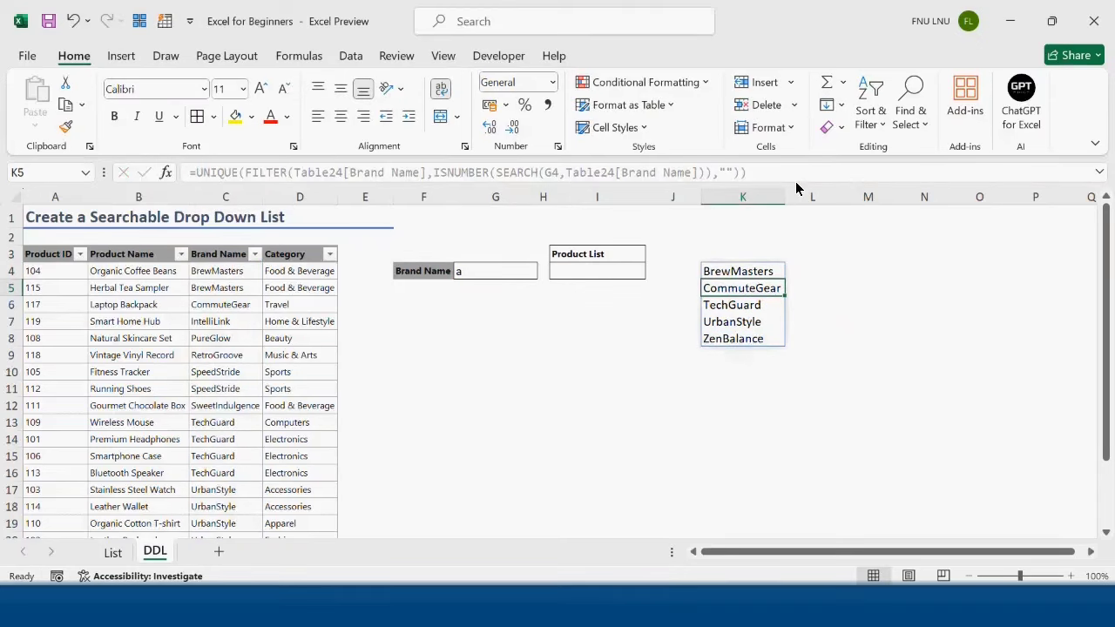
- Wrap K4's UNIQUE formula in SORT, giving =SORT(UNIQUE(FILTER(Table24[Brand Name],ISNUMBER(SEARCH(G4,Table24[Brand Name])),"")))
left_click(747, 275)
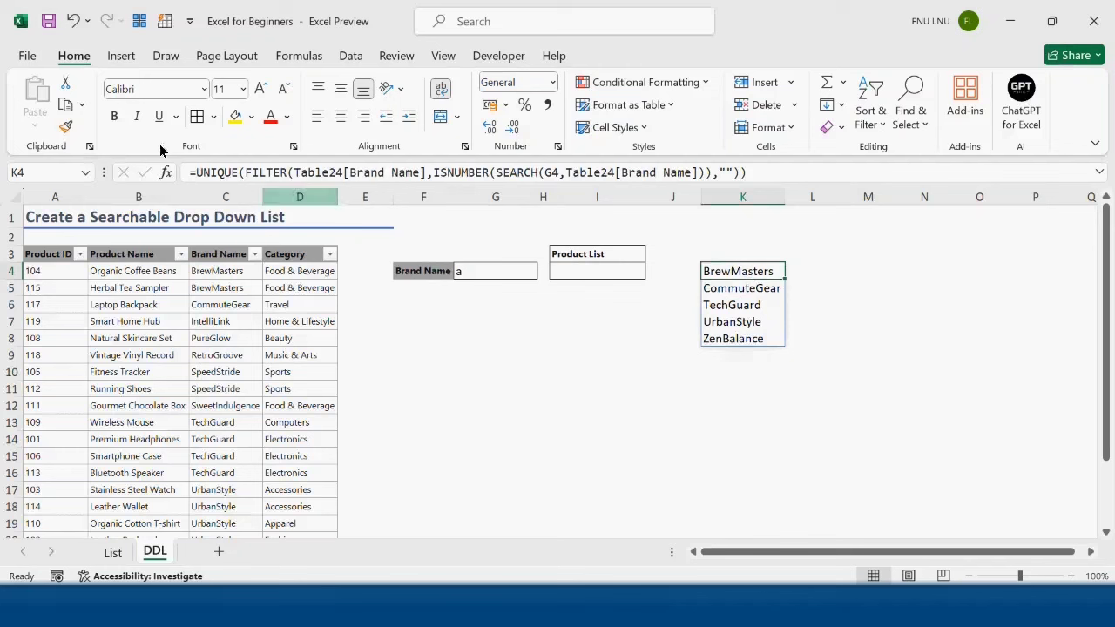
left_click(200, 173)
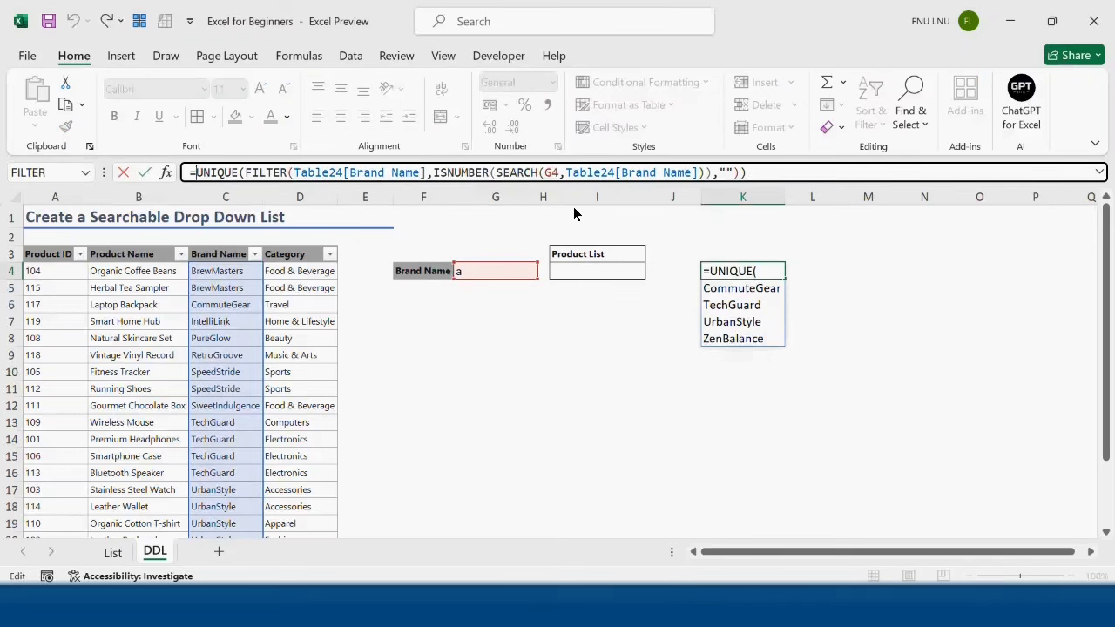
type("SORT(")
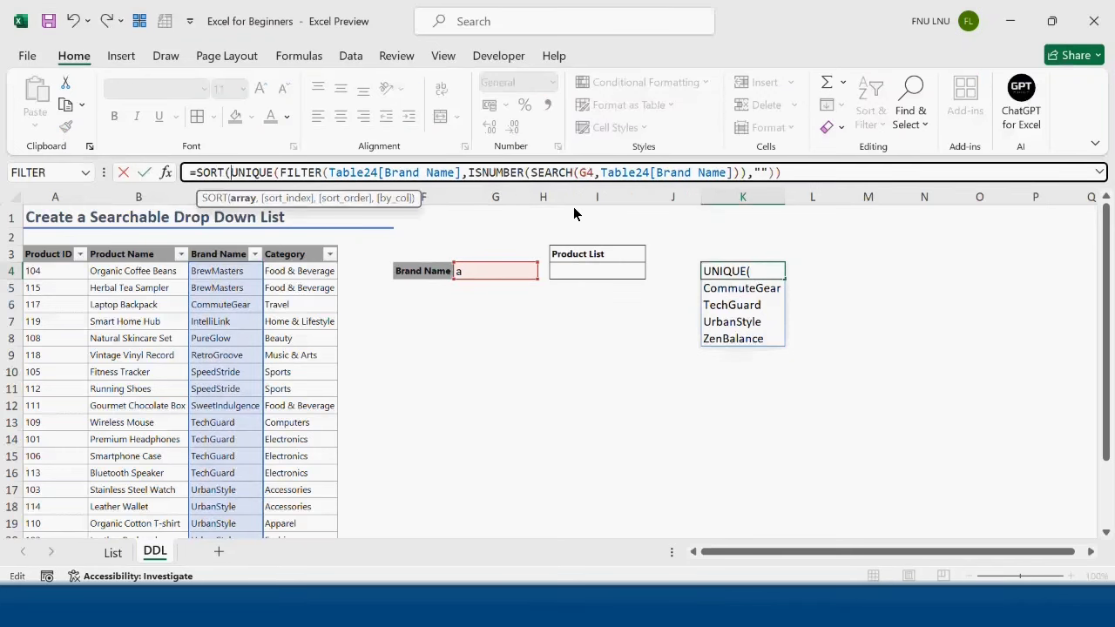
left_click(813, 178)
key("Tab")
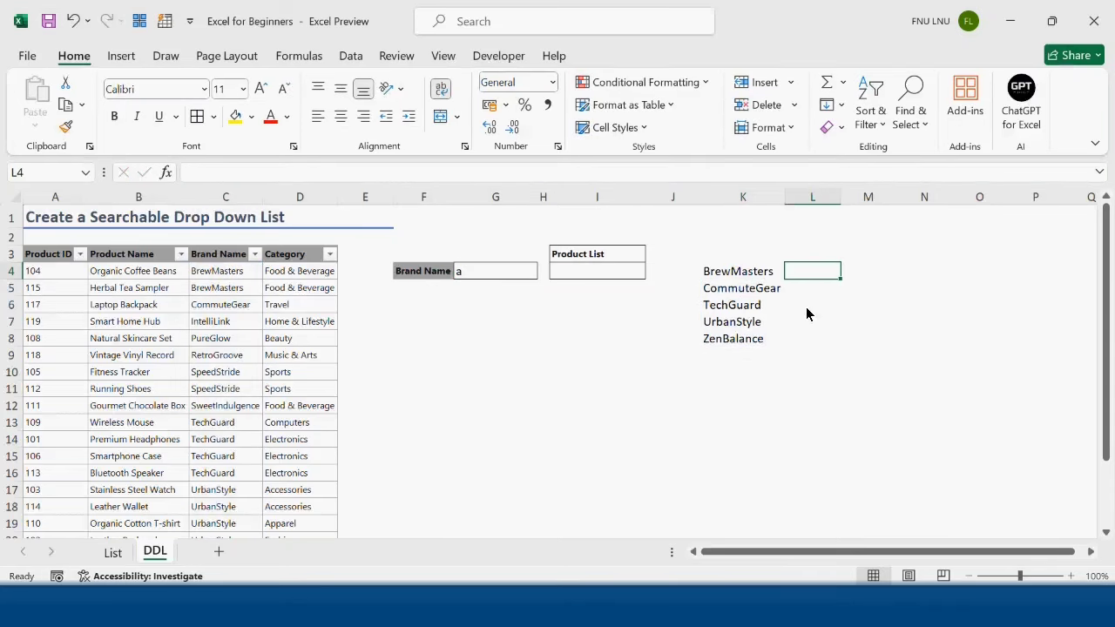
left_click_drag(736, 271, 732, 340)
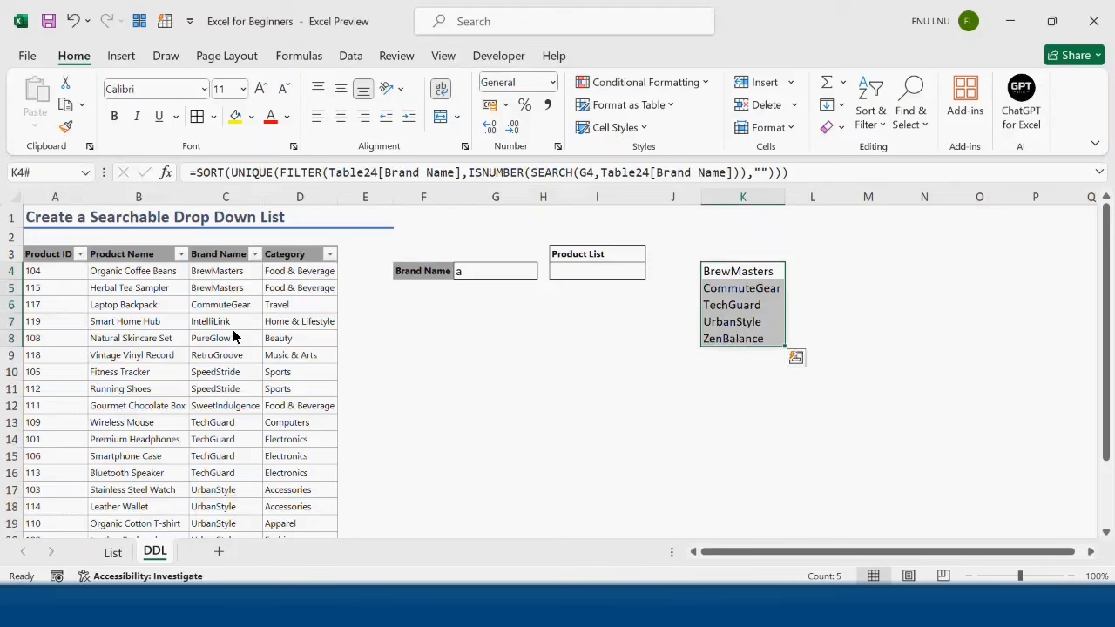
left_click(196, 174)
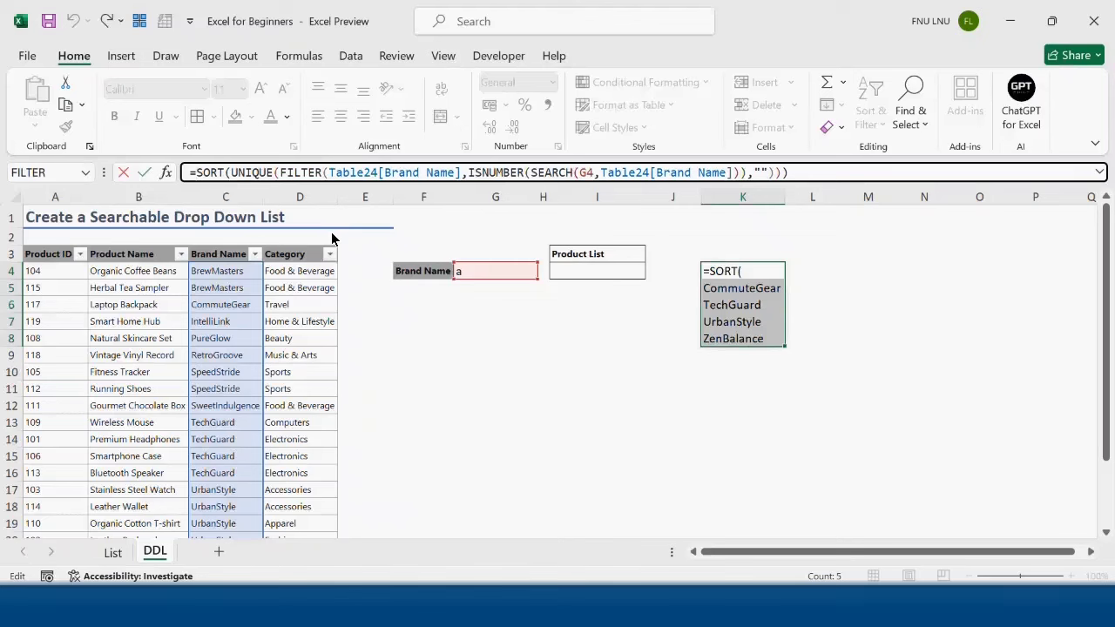
key("Escape")
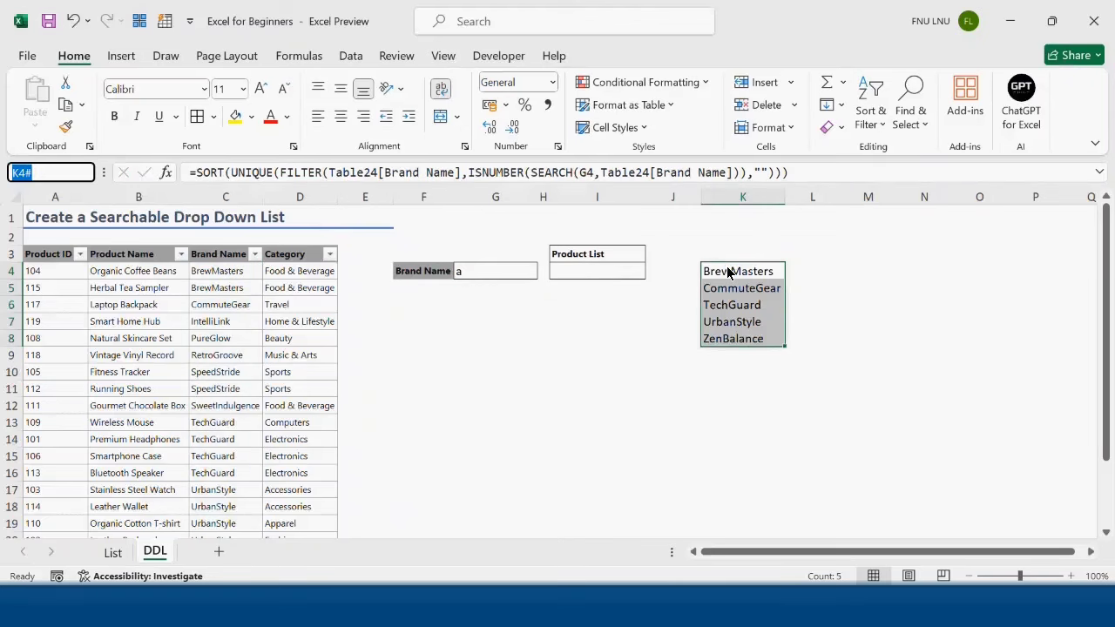
left_click_drag(729, 272, 722, 341)
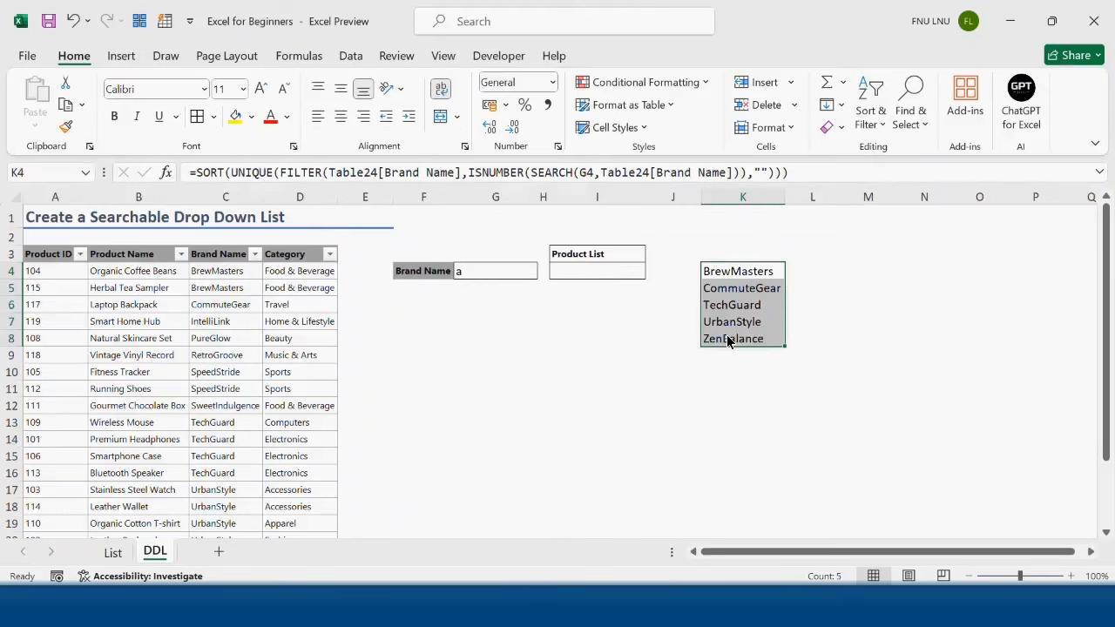
- Test the helper list in column K by entering "w" and then "r" as the search text in G4
left_click(514, 352)
left_click(478, 275)
type("w")
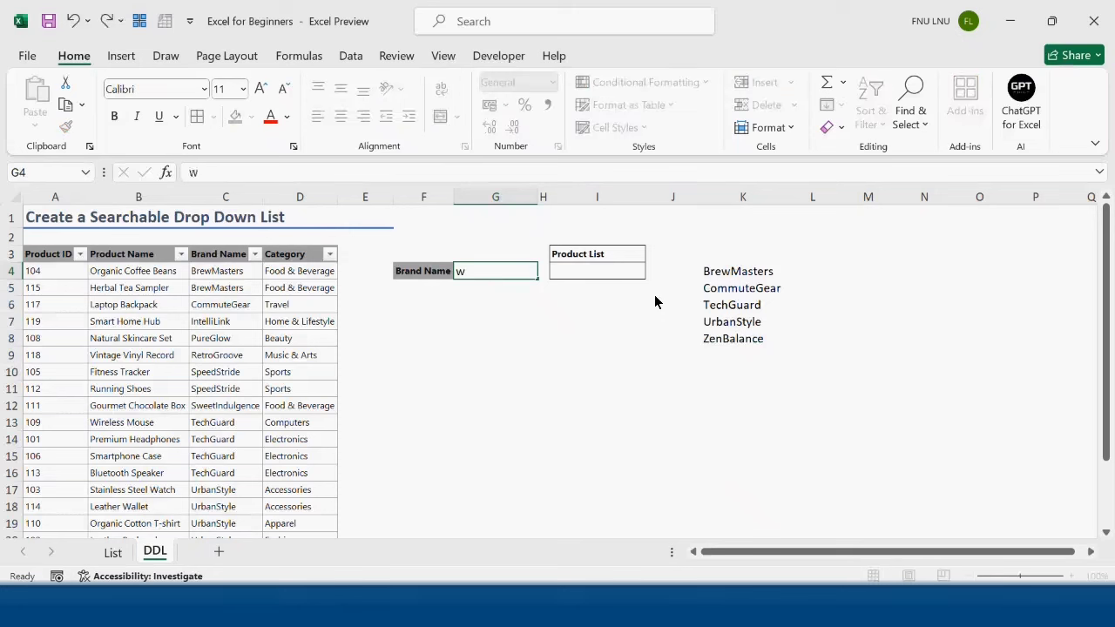
key("Return")
left_click(483, 273)
type("r")
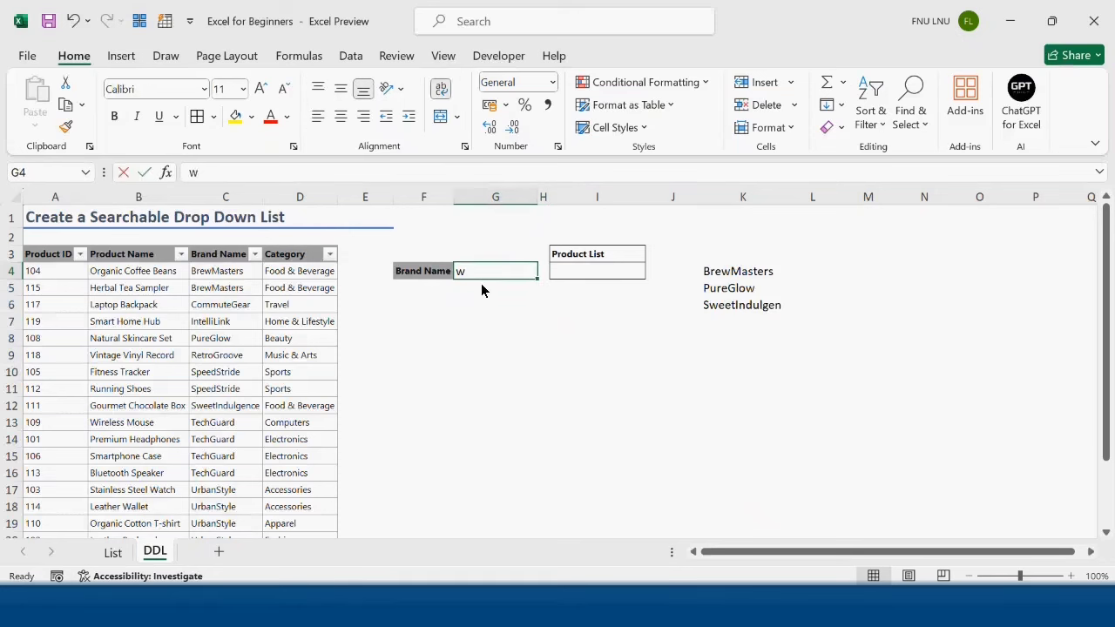
key("Tab")
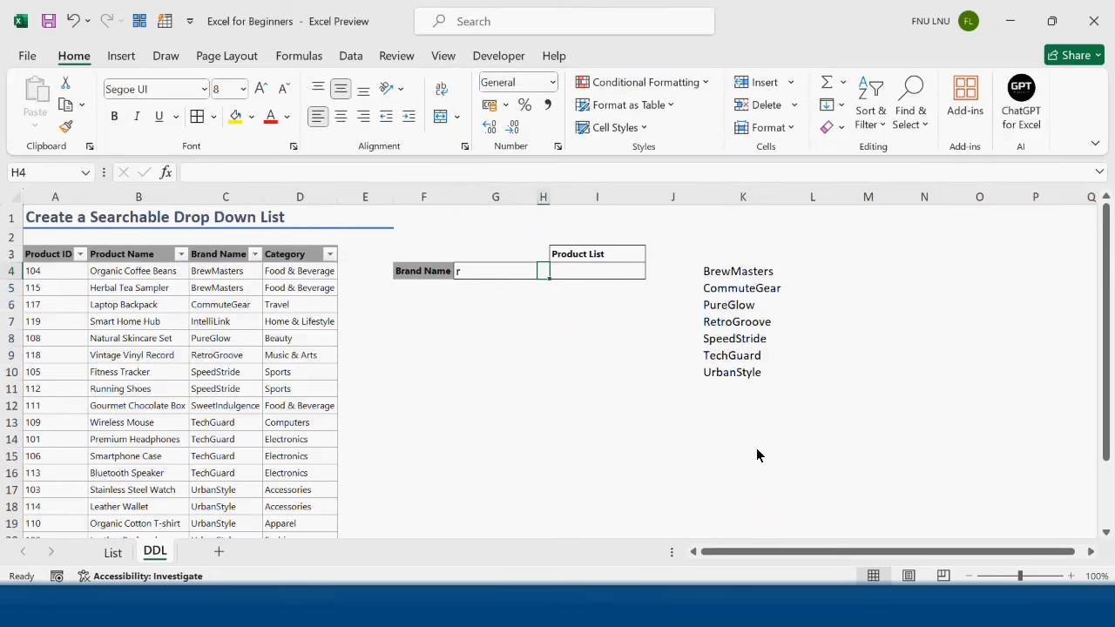
- Add List data validation to the Brand Name cell G4 with the spilled range =$K$4# as its source
left_click(497, 281)
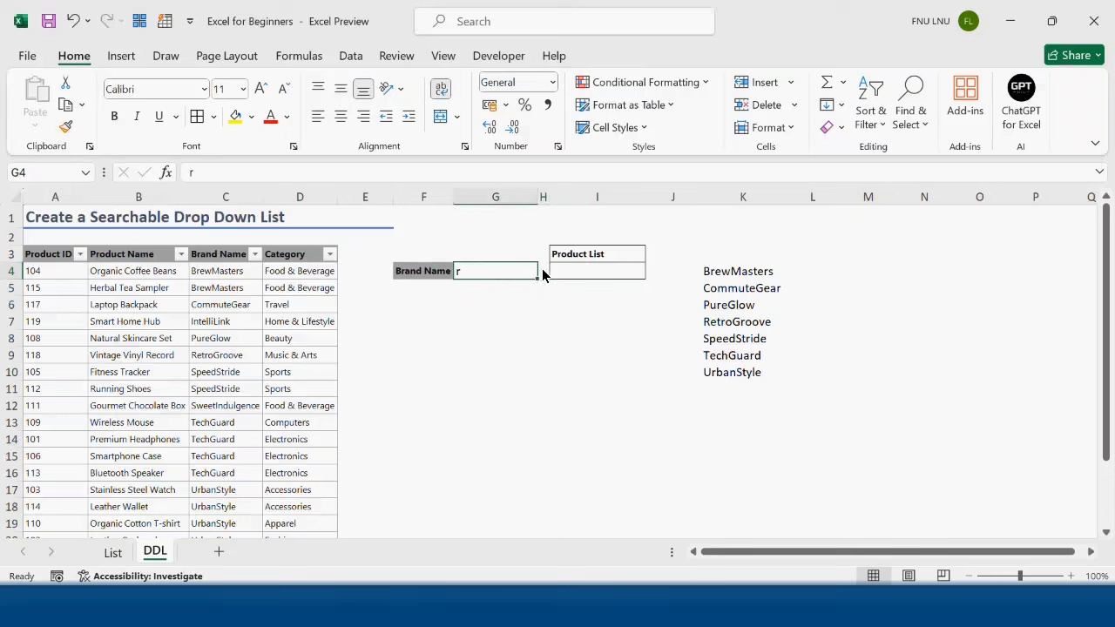
left_click(710, 272)
left_click(475, 275)
left_click(359, 63)
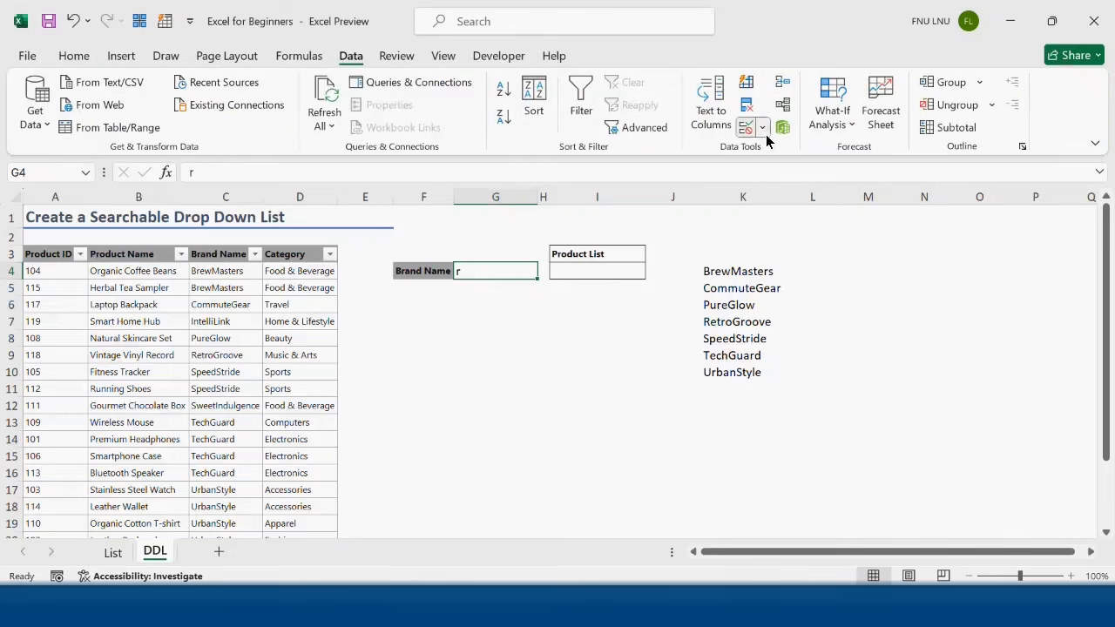
left_click(755, 128)
left_click(768, 154)
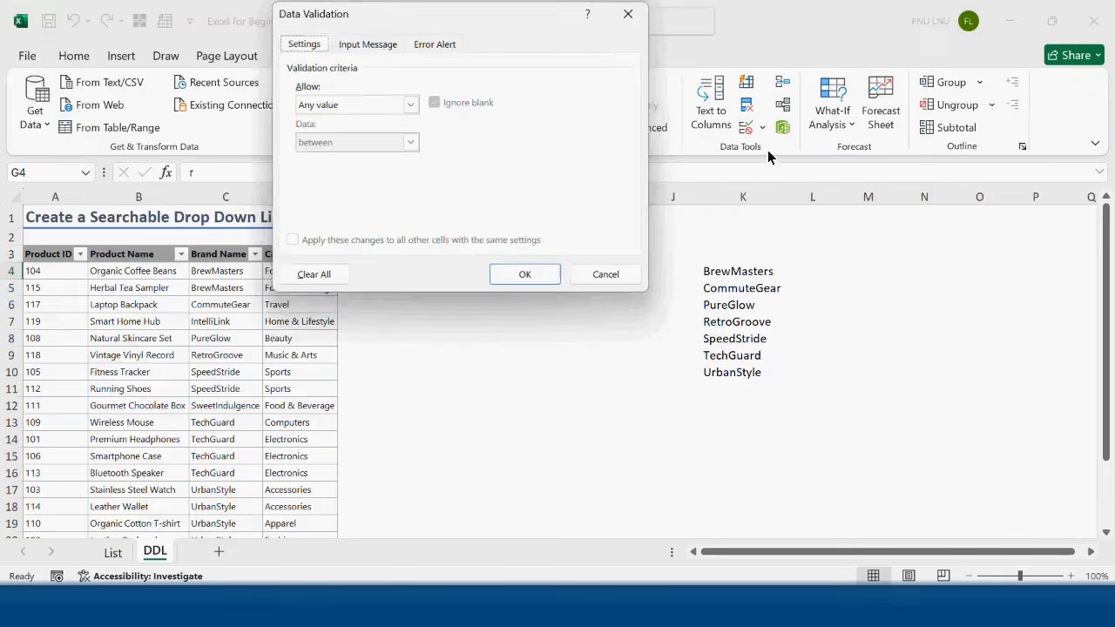
left_click(359, 107)
left_click(341, 157)
left_click(341, 181)
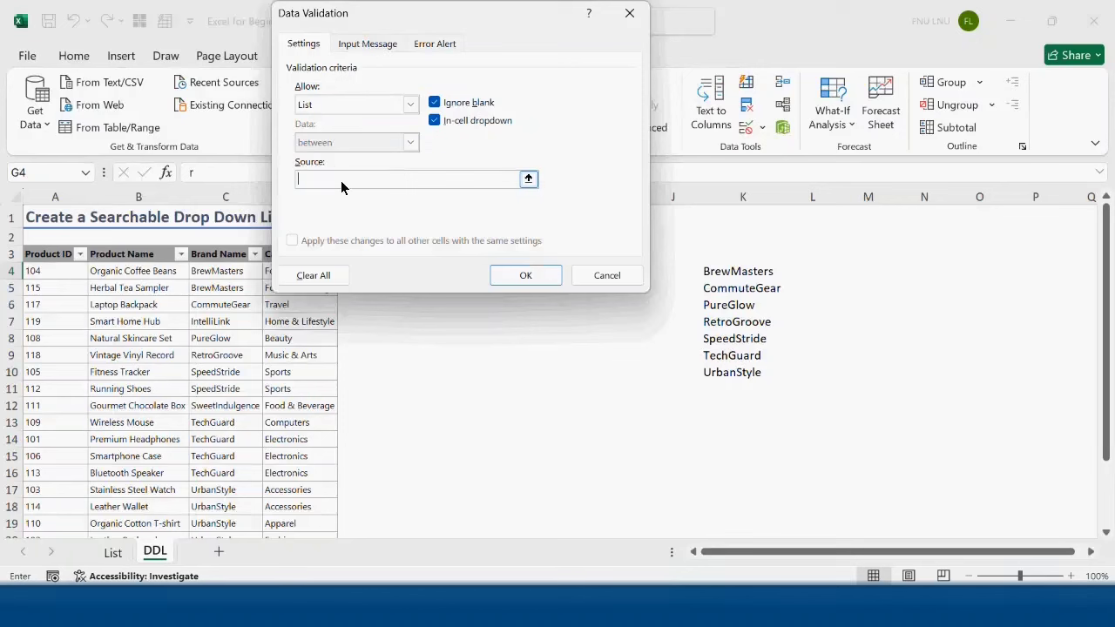
left_click(736, 277)
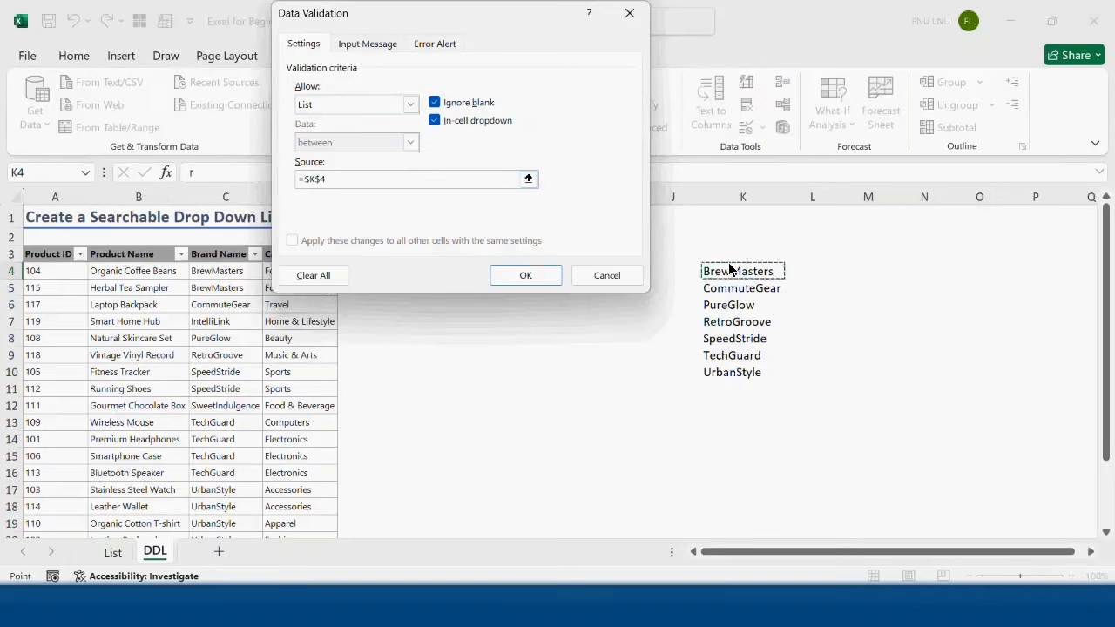
type("#")
left_click(527, 275)
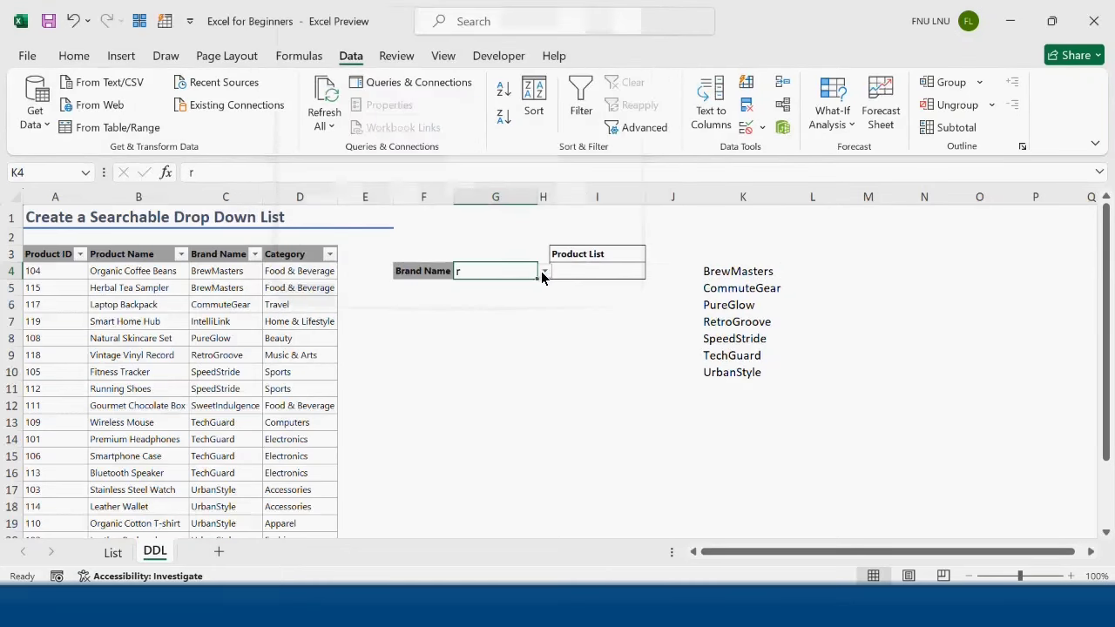
- Check the options in G4's drop-down list and try to enter "a" as the search text
left_click(544, 272)
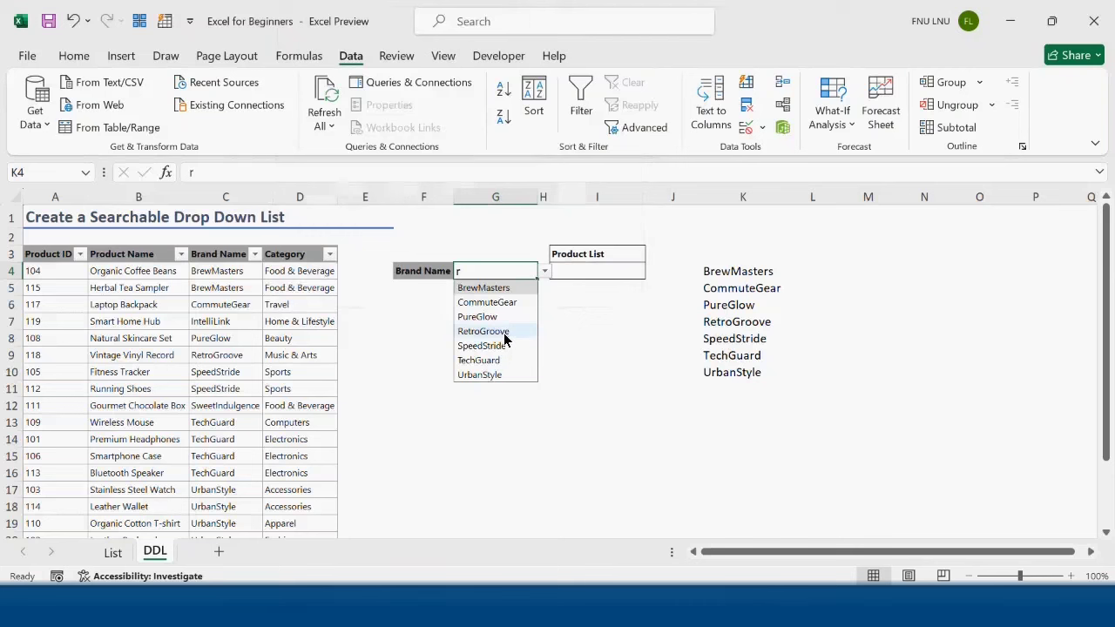
left_click(495, 270)
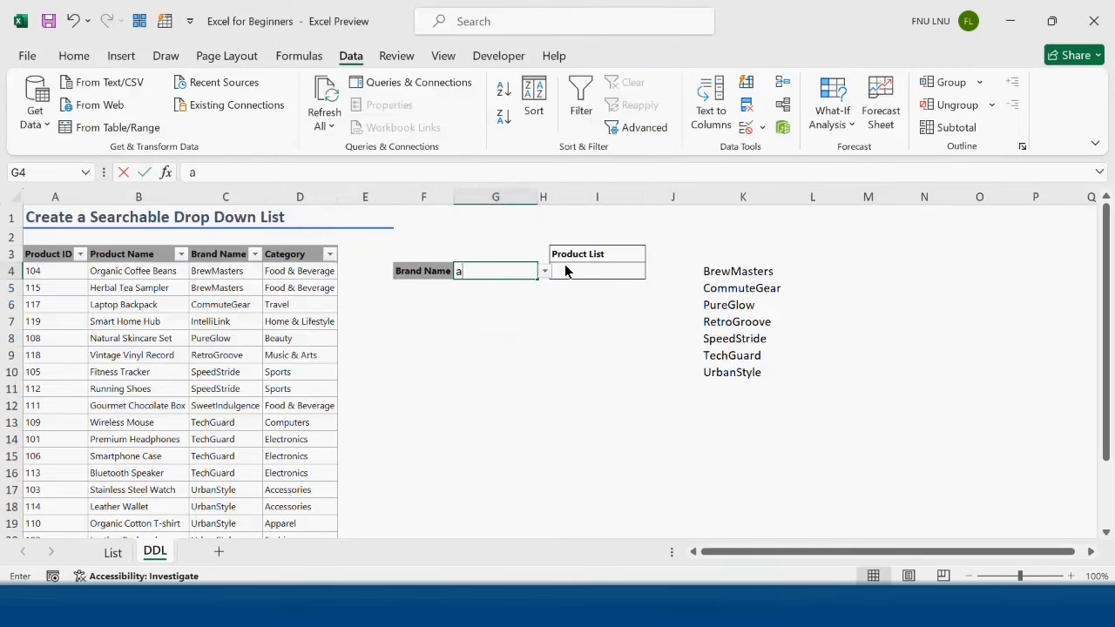
type("a")
key("Return")
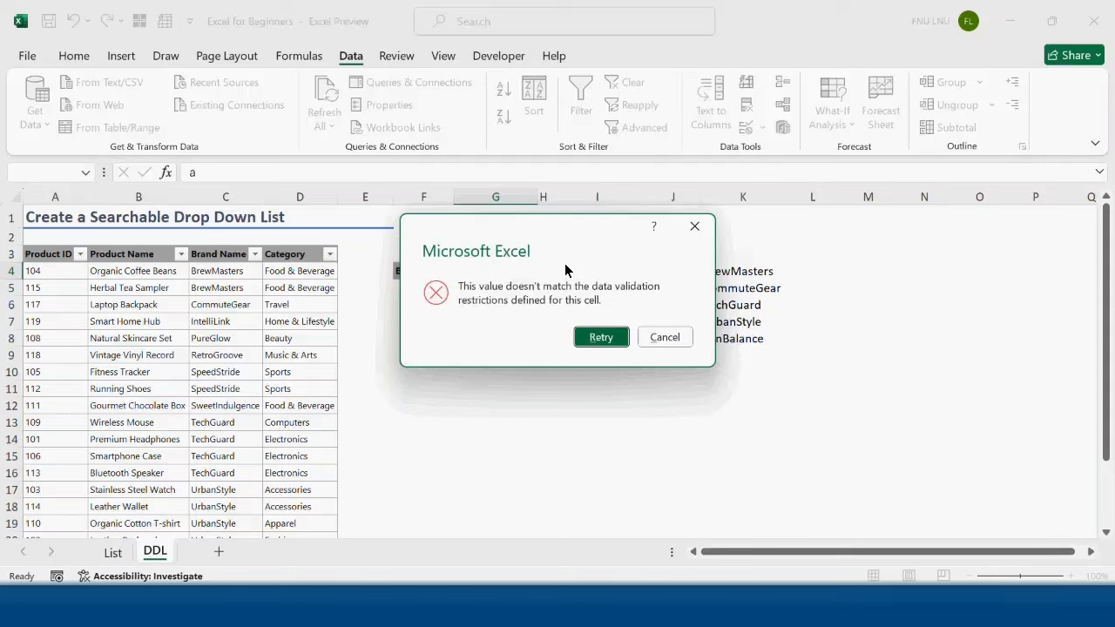
left_click(672, 343)
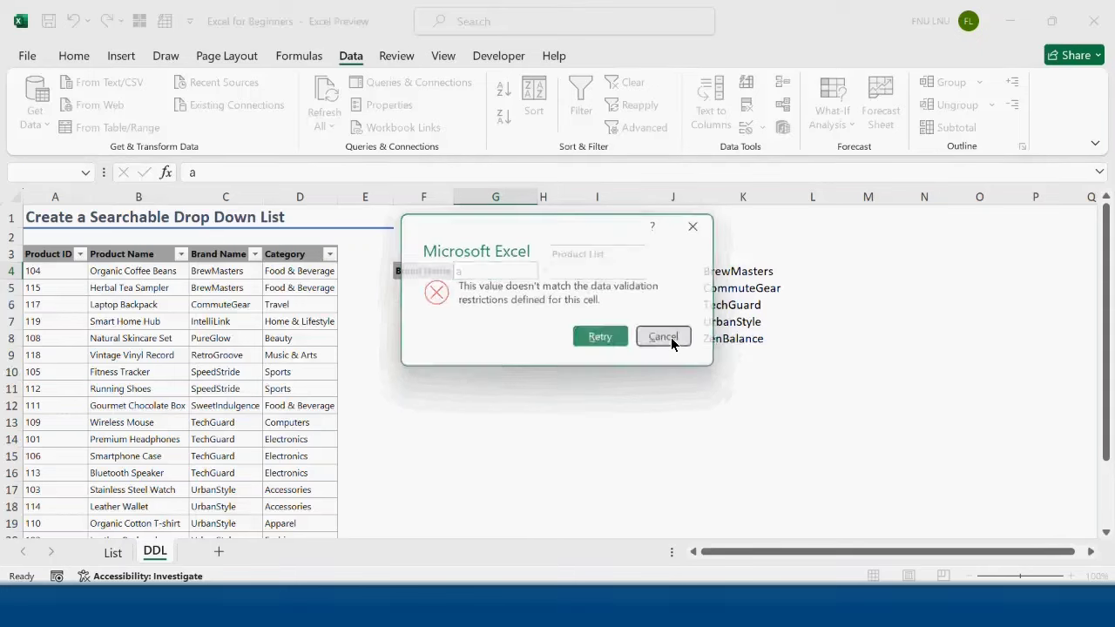
- Turn off the error alert for invalid data in G4's data validation, keeping the =$K$4# list source
left_click(763, 129)
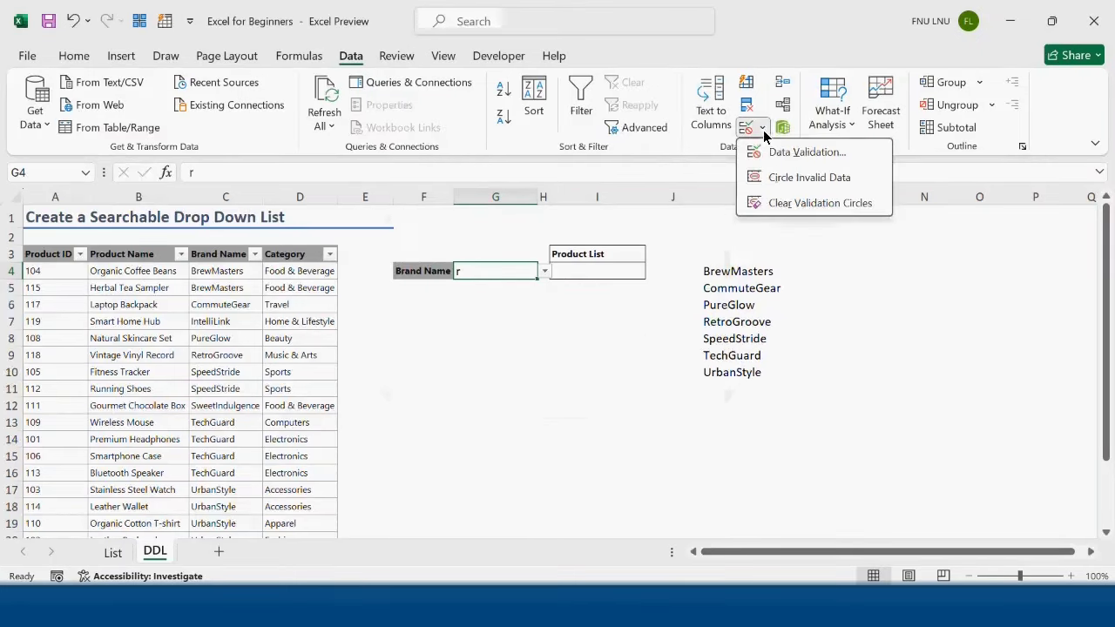
left_click(782, 150)
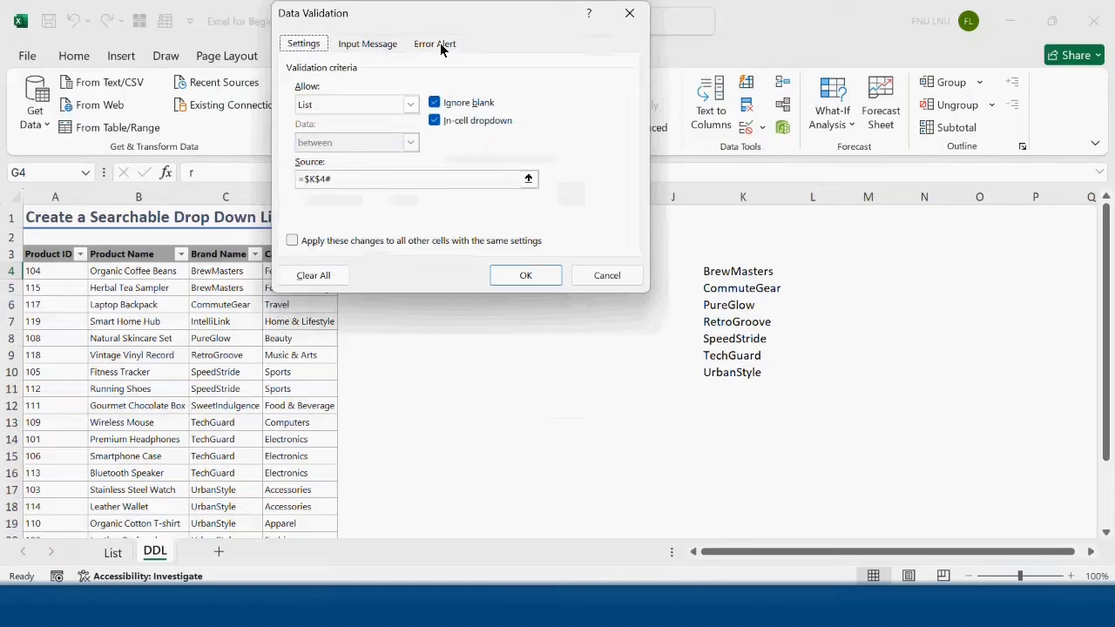
left_click(445, 44)
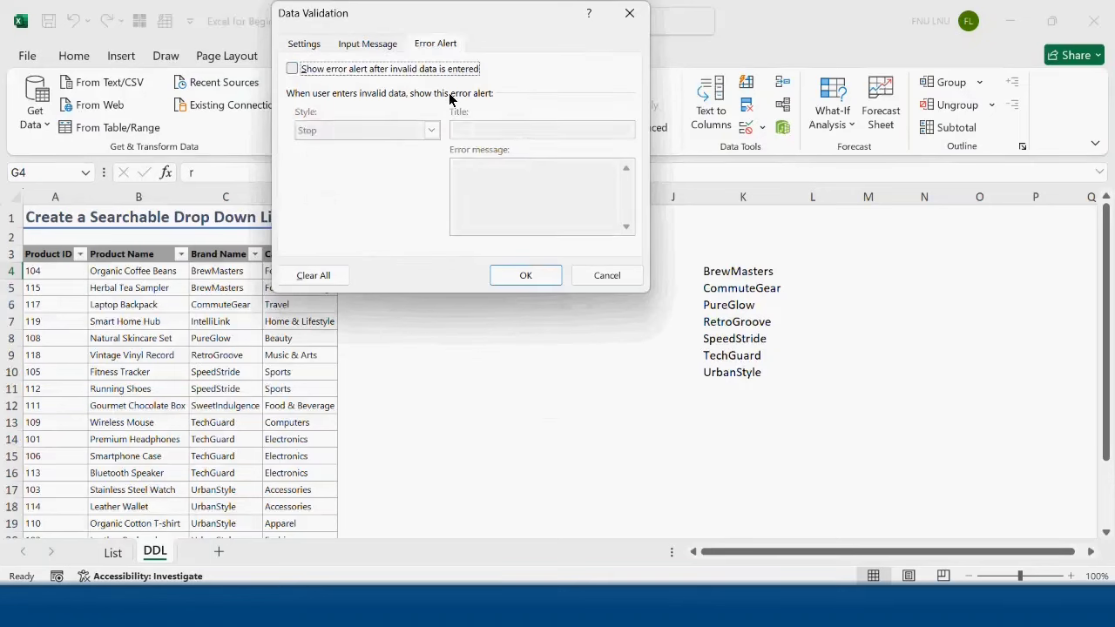
left_click(305, 43)
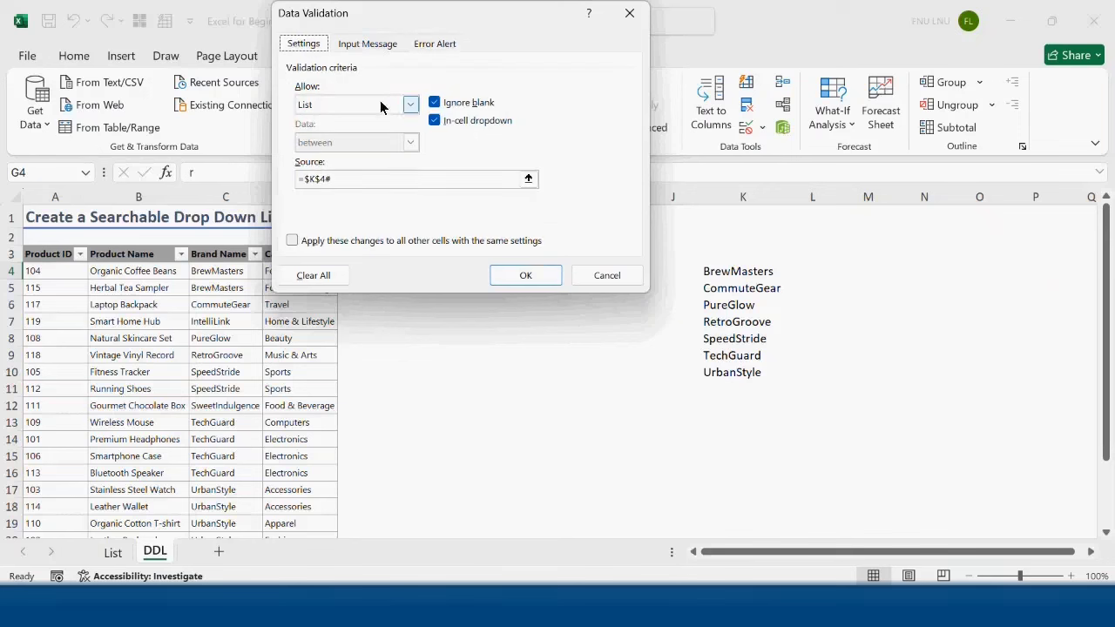
left_click(526, 275)
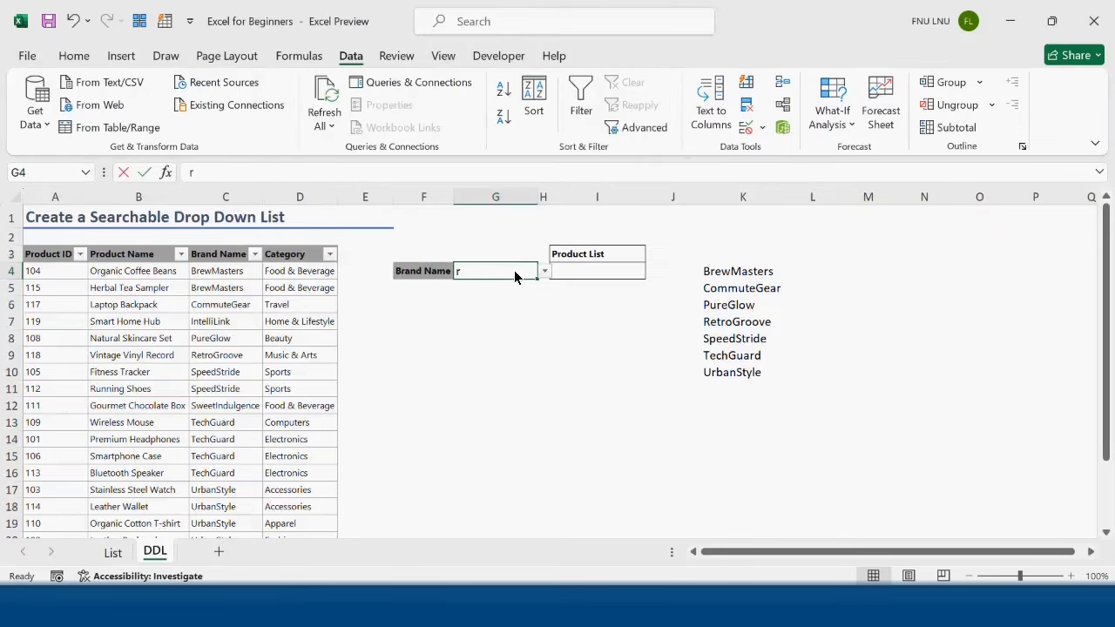
- Enter "a" as the search text in G4 and choose BrewMasters from its drop-down list
key("BackSpace")
type("a")
key("Tab")
left_click(513, 277)
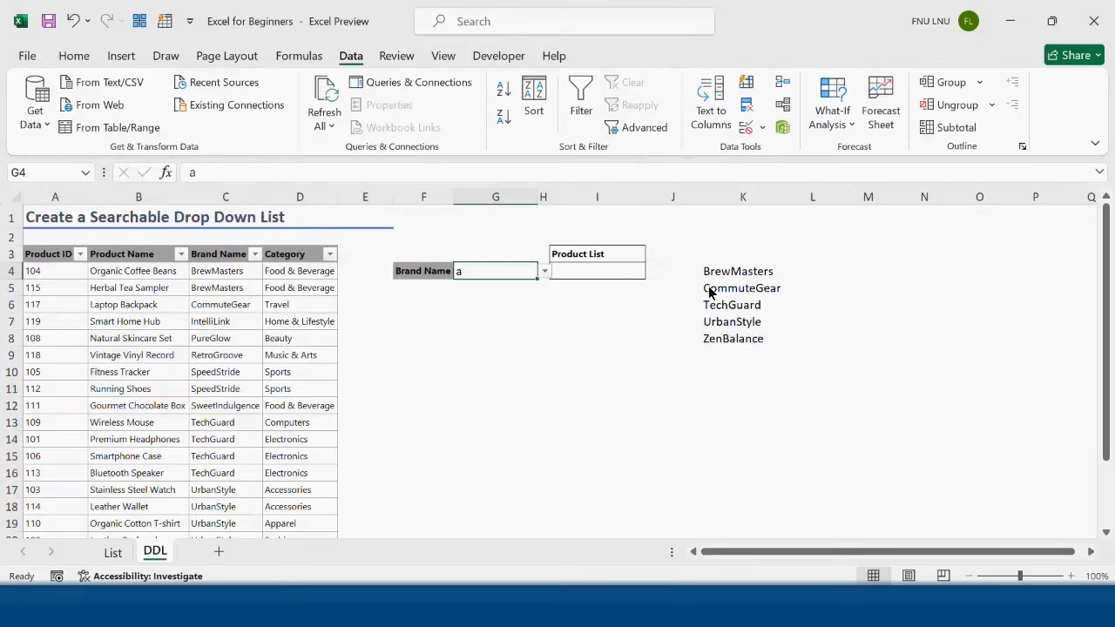
left_click(545, 273)
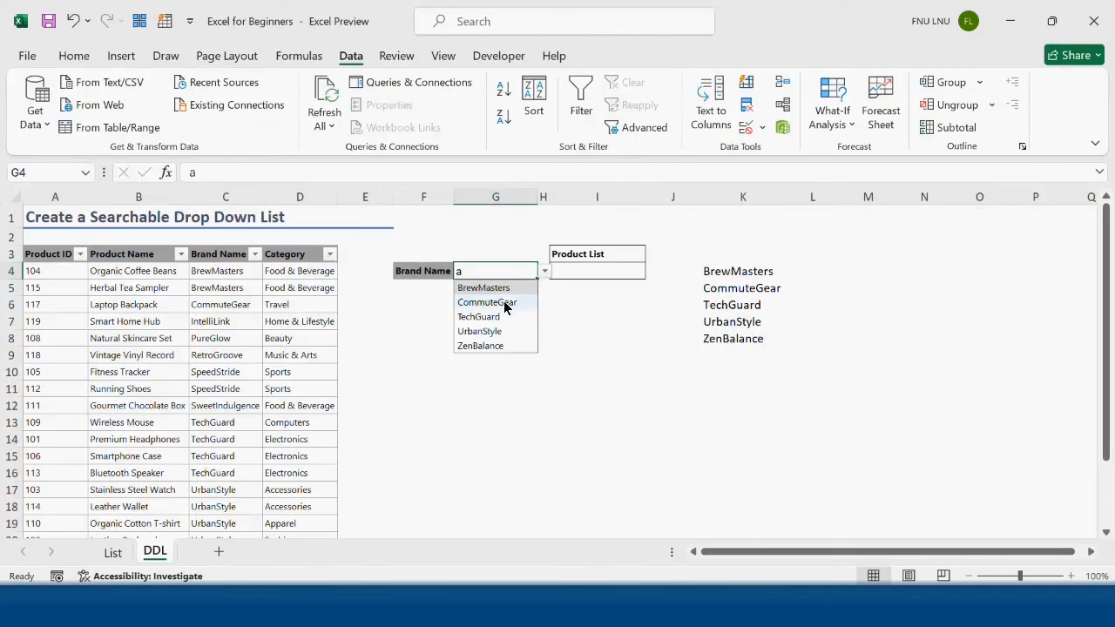
key("Return")
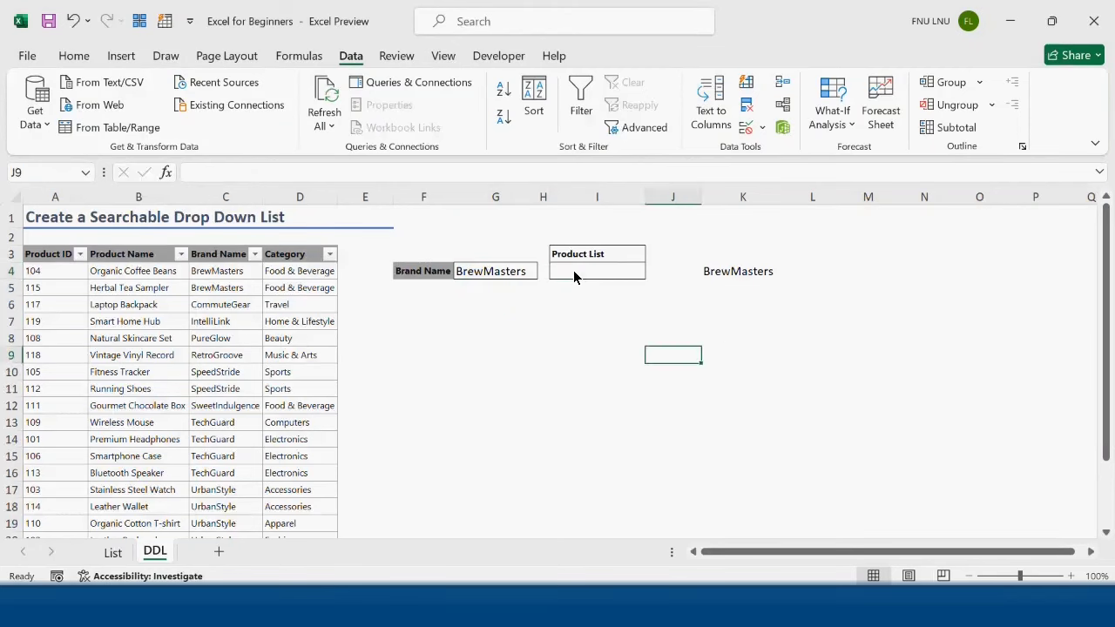
- Enter a FILTER formula in I4 returning Table24's Product Name values where Brand Name equals G4, with "" if nothing matches
left_click(574, 270)
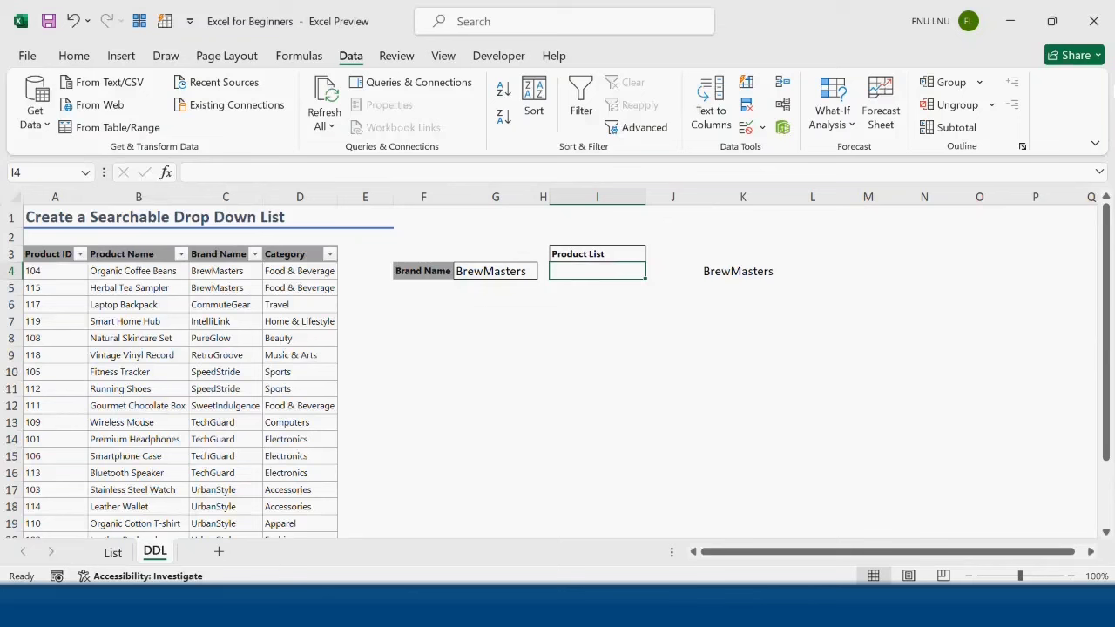
type("=")
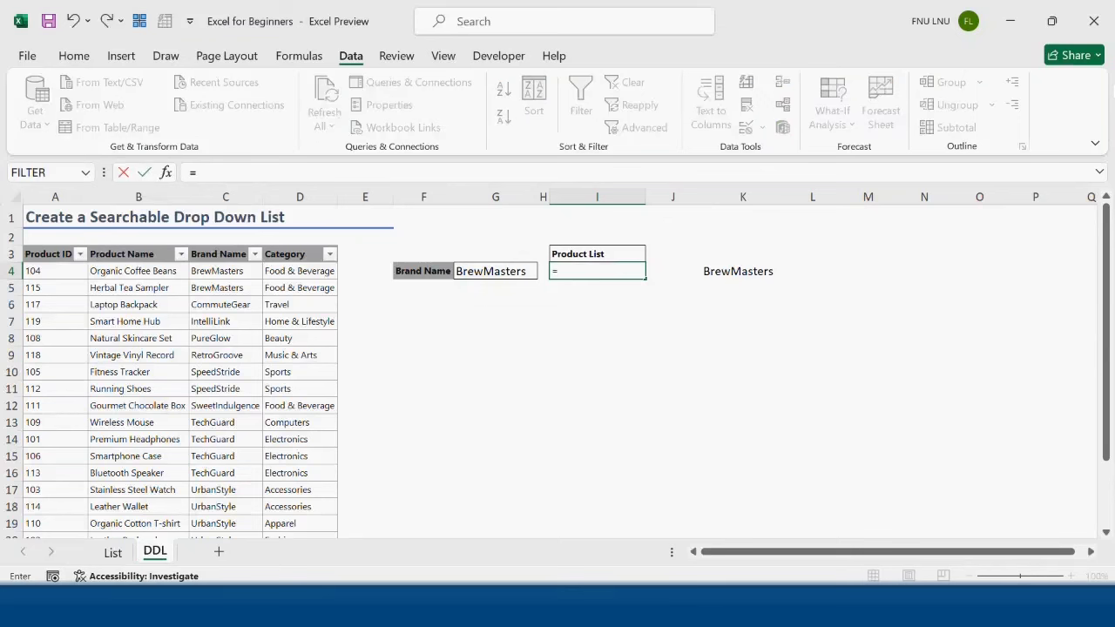
type("FILTER(")
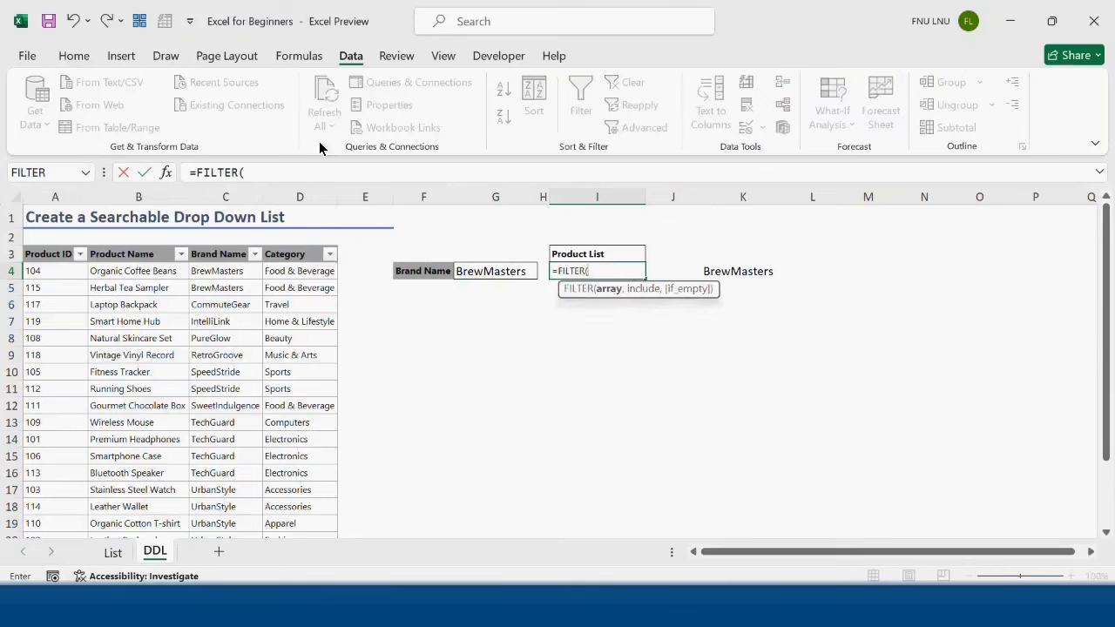
left_click(144, 277)
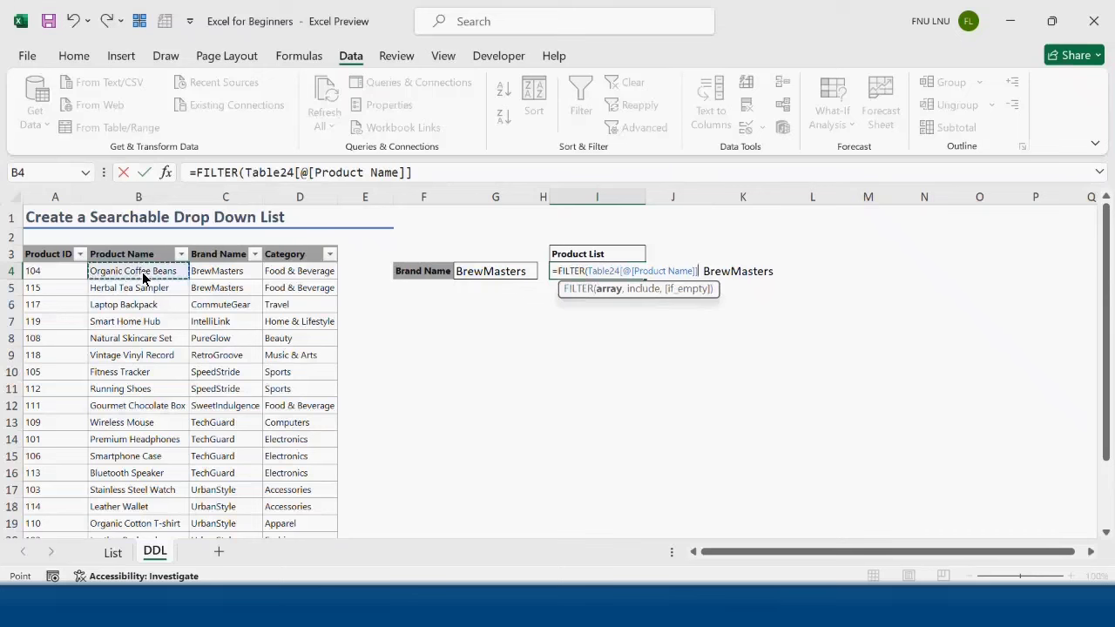
key("ctrl+shift+Down")
type(",")
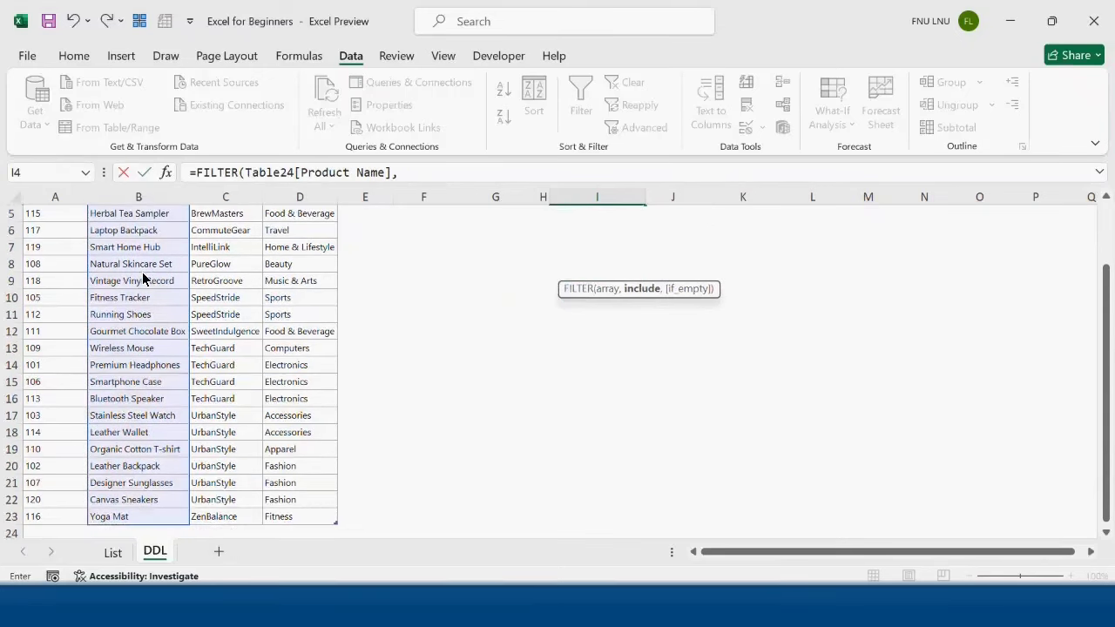
scroll(286, 402, "up", 2)
left_click(228, 273)
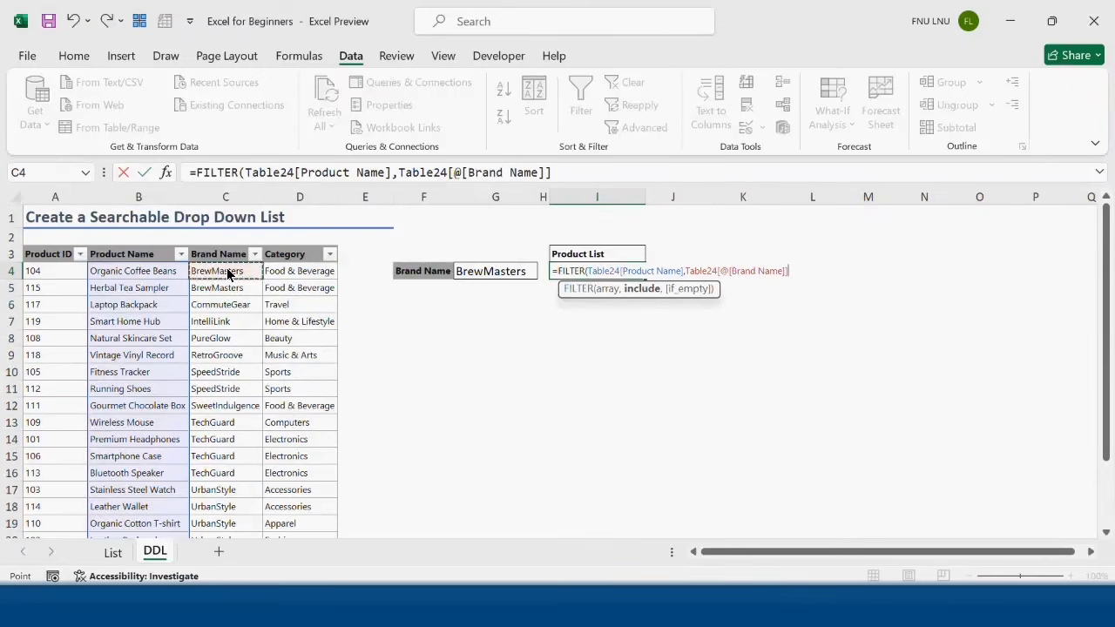
key("ctrl+shift+Down")
type("=")
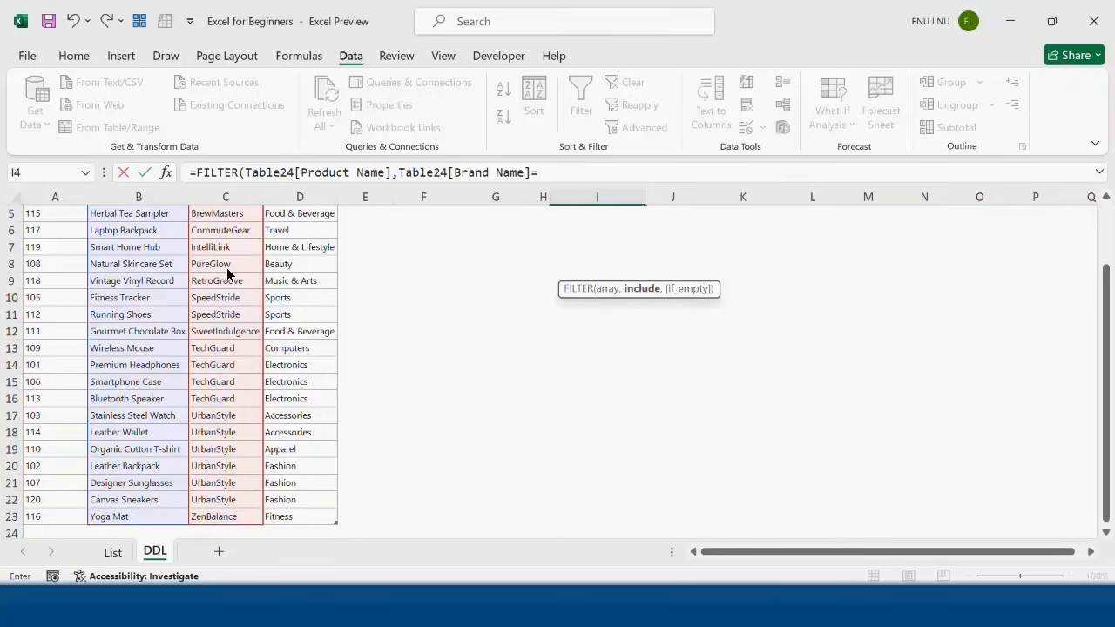
scroll(610, 313, "up", 2)
left_click(490, 270)
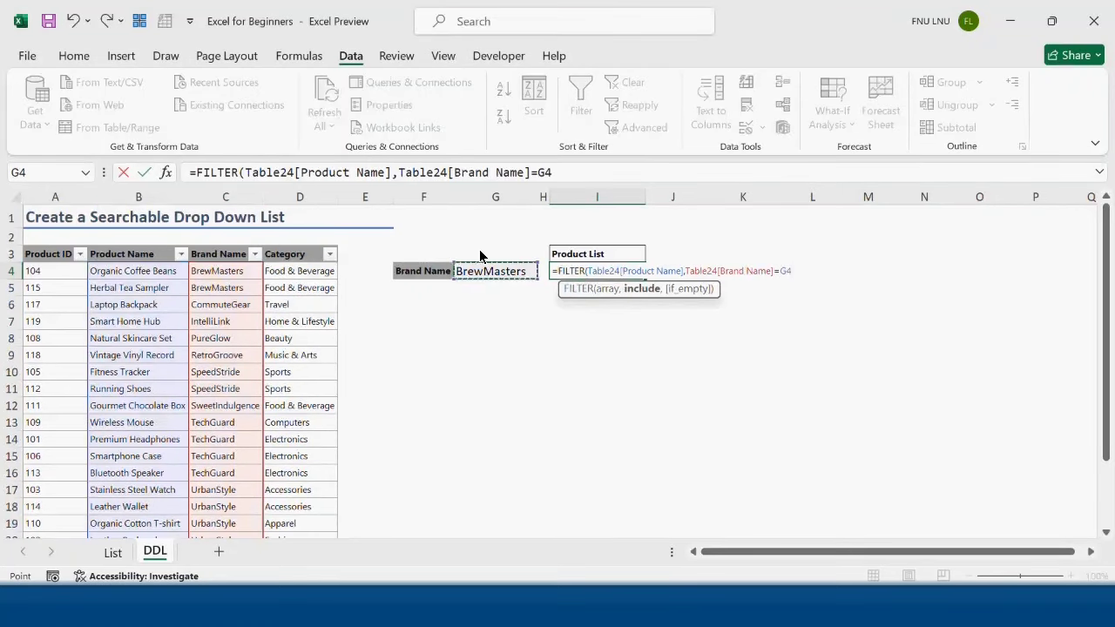
type(",")
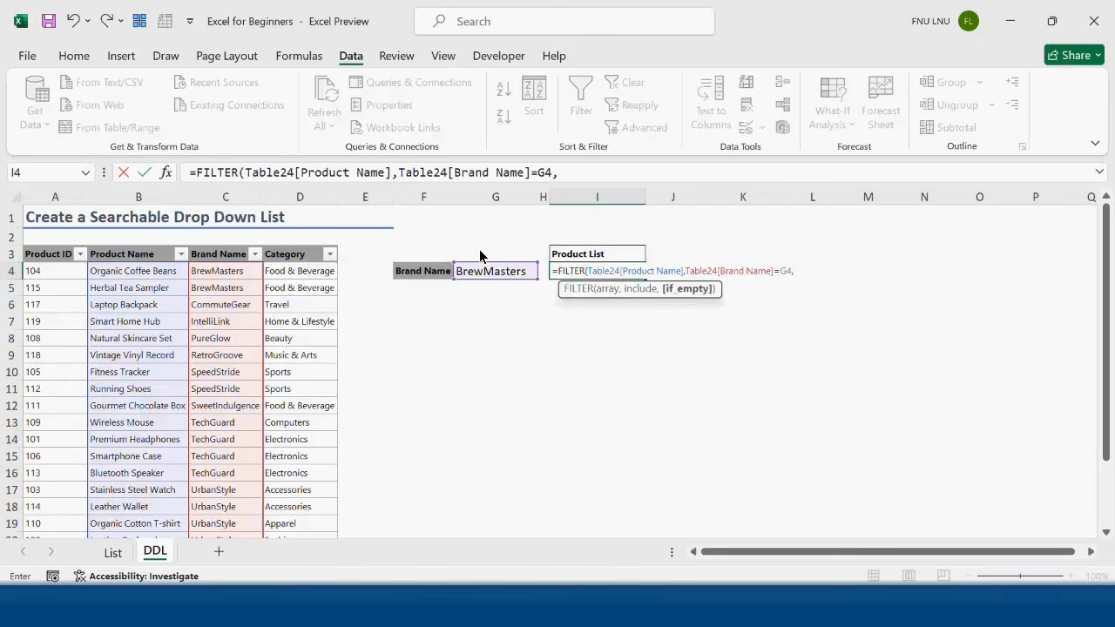
type("\"\")")
key("Return")
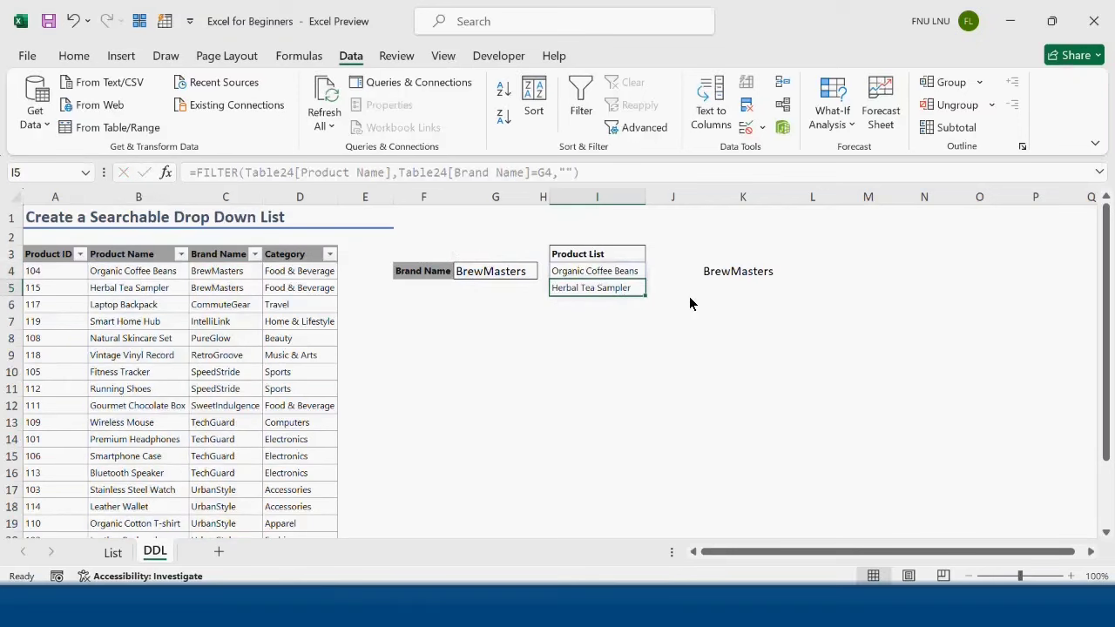
- Check the filtered products under Product List and the FILTER formula in I4
left_click(618, 372)
left_click_drag(607, 277, 610, 292)
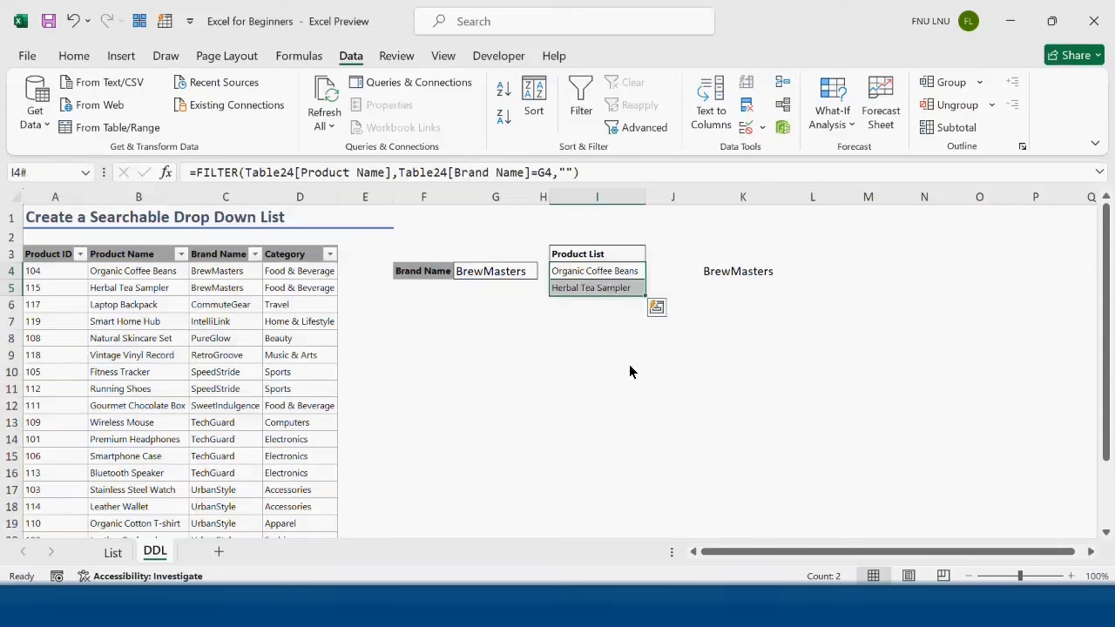
left_click(630, 371)
left_click(611, 279)
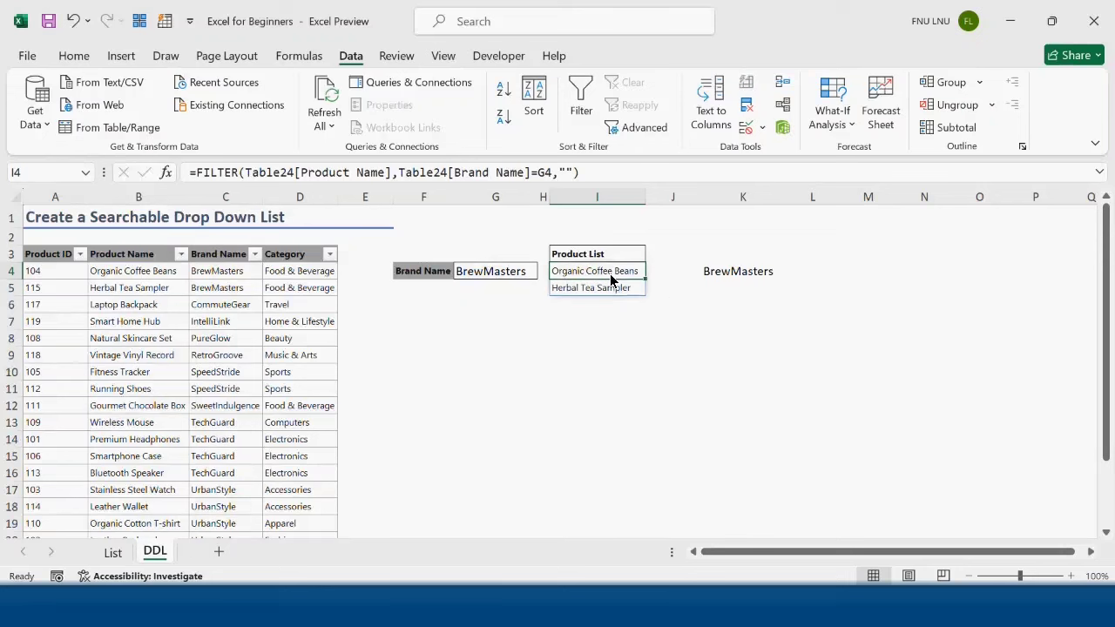
left_click(706, 338)
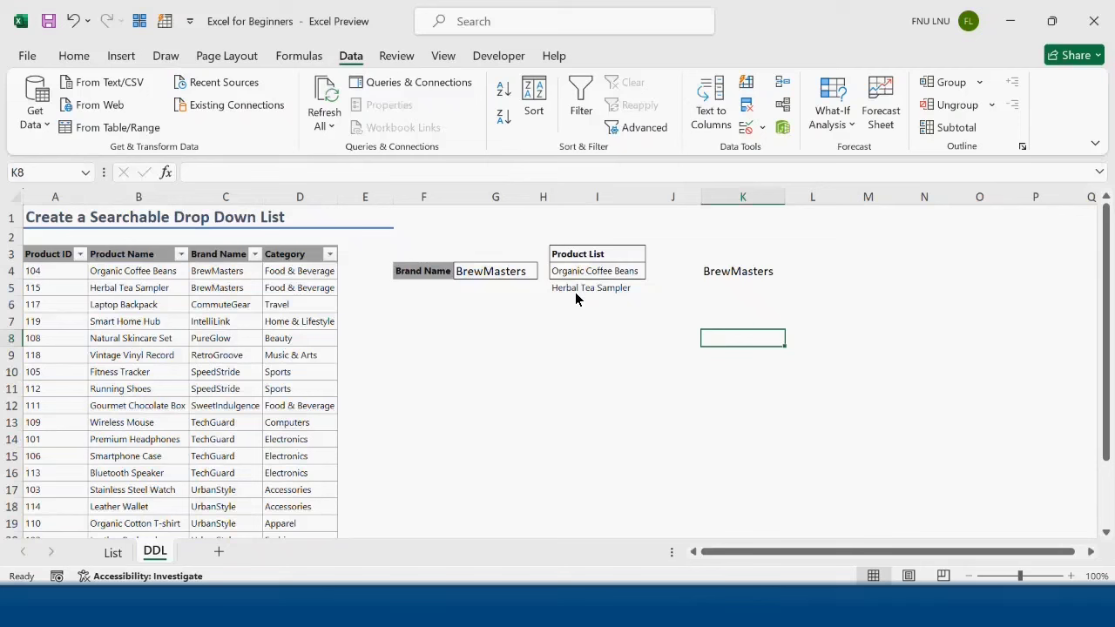
- Add a conditional formatting rule to I4:I15 that gives cells containing No Blanks an outline border
left_click_drag(597, 277, 631, 468)
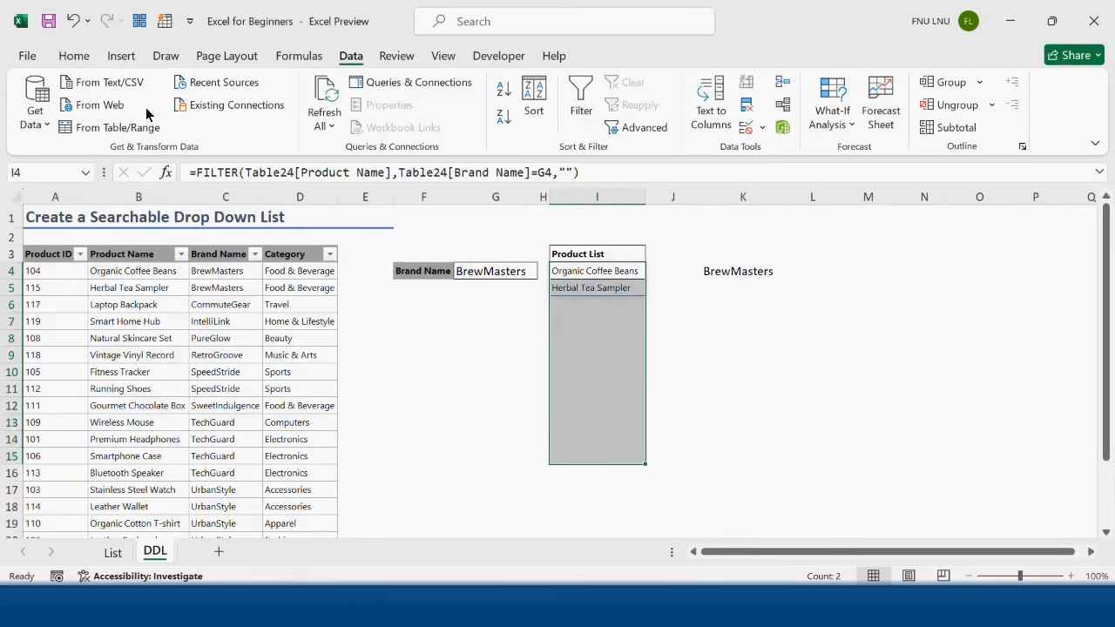
left_click(74, 58)
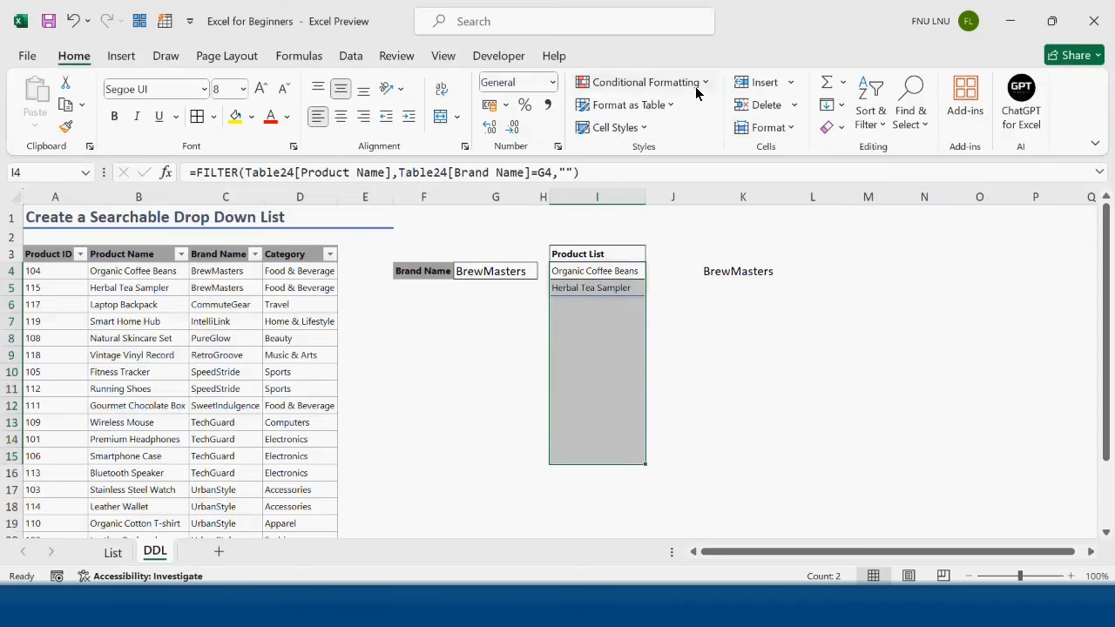
left_click(702, 82)
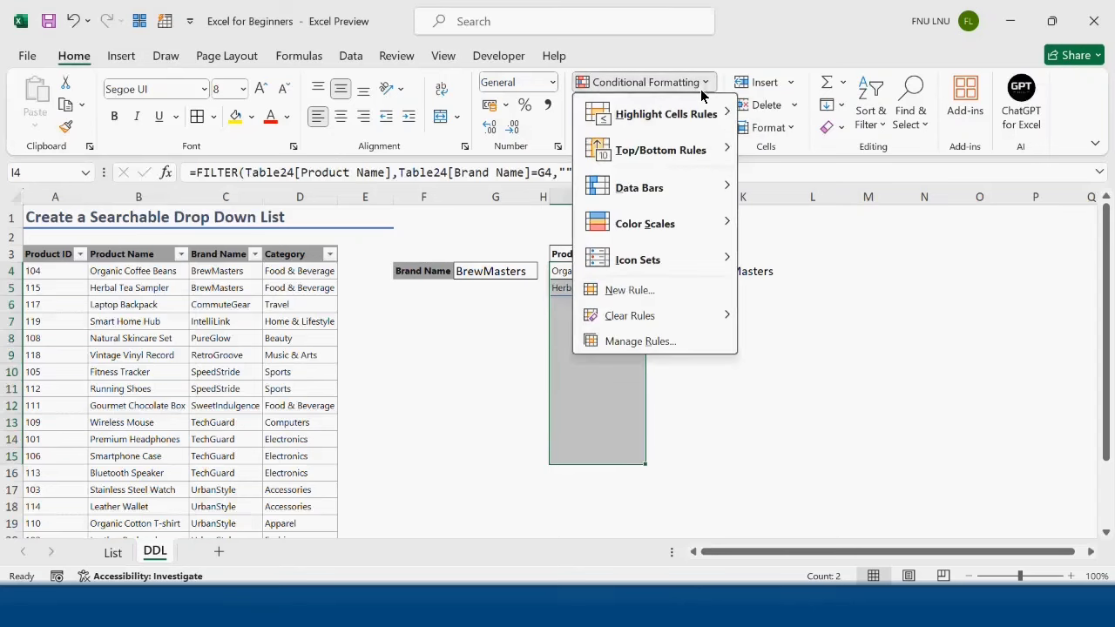
left_click(661, 292)
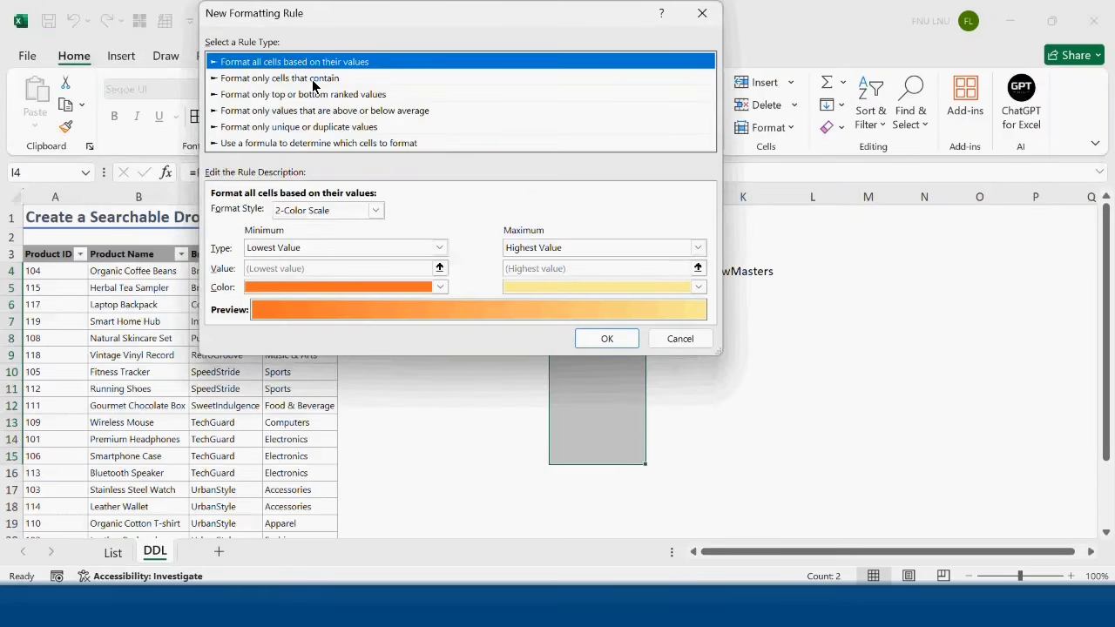
left_click(312, 78)
left_click(293, 212)
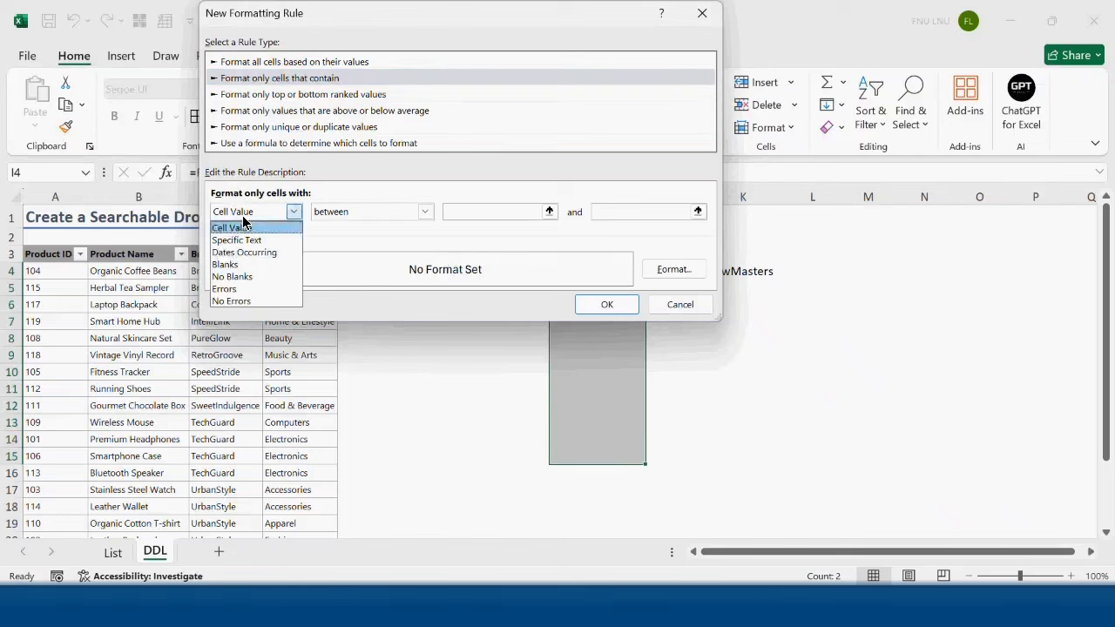
left_click(262, 277)
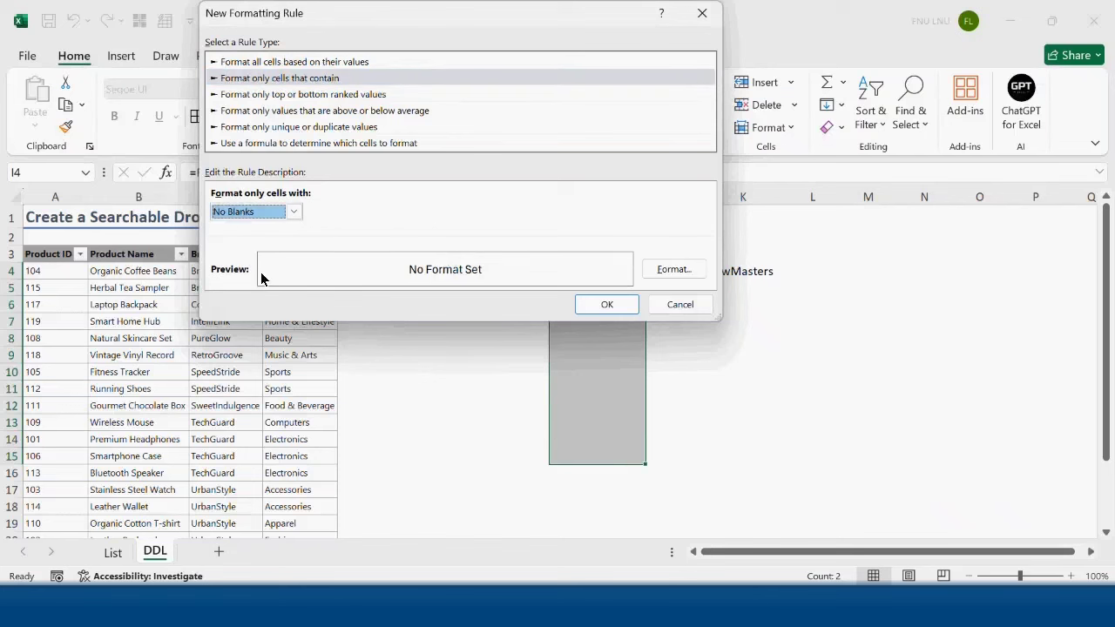
left_click(660, 272)
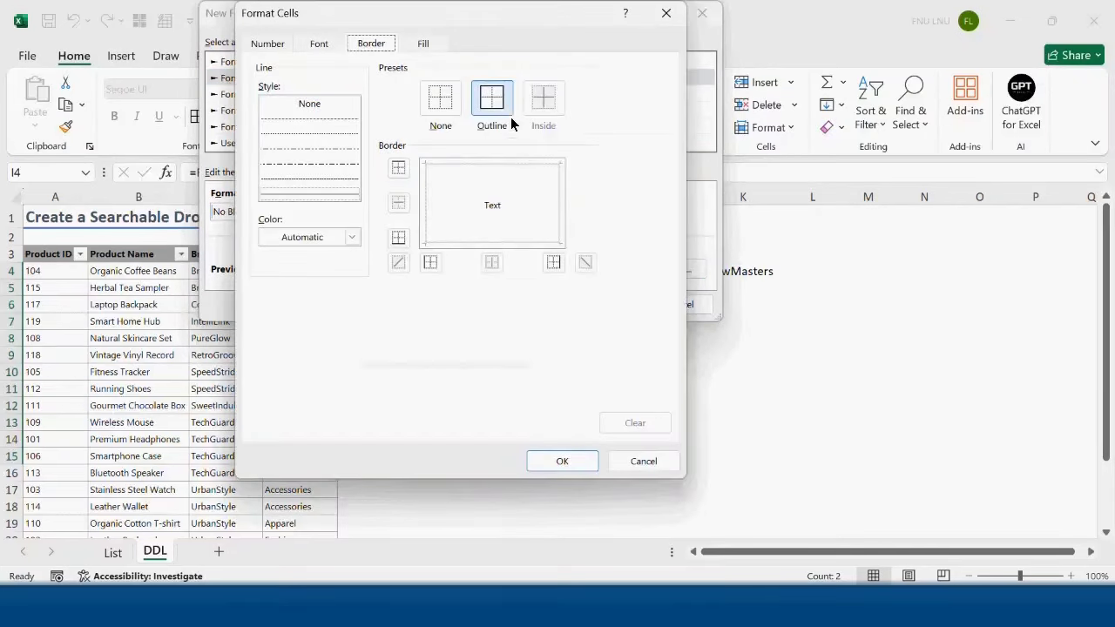
left_click(511, 122)
left_click(563, 463)
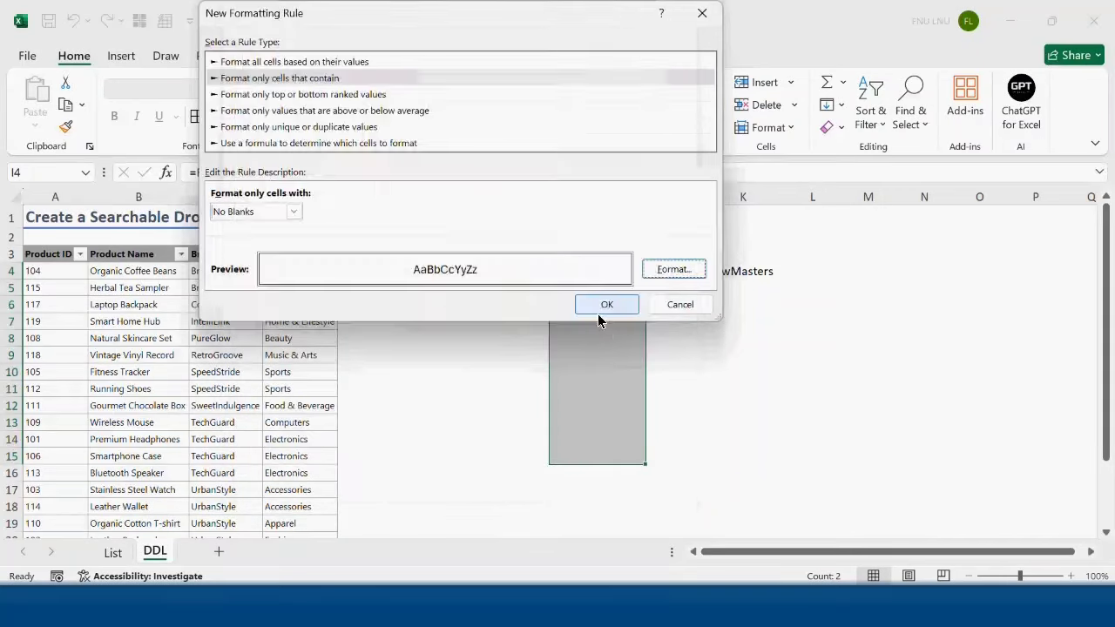
left_click(598, 315)
left_click(737, 341)
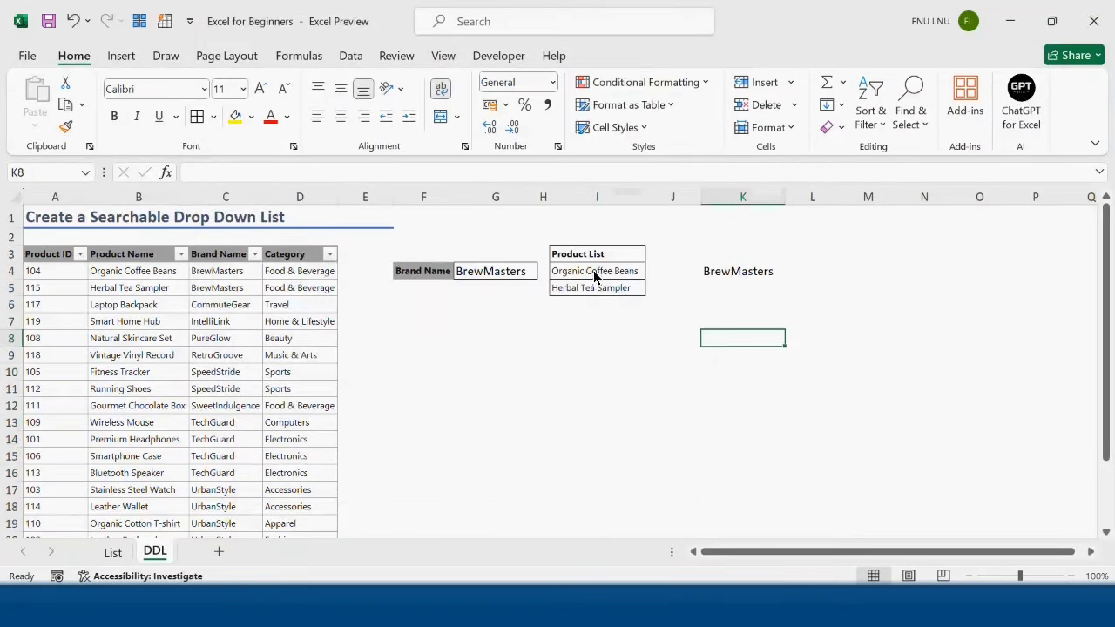
- Enter "a" as the search text in G4, choose TechGuard from its drop-down list and check the Product List
left_click(597, 288)
left_click(505, 276)
left_click(574, 277)
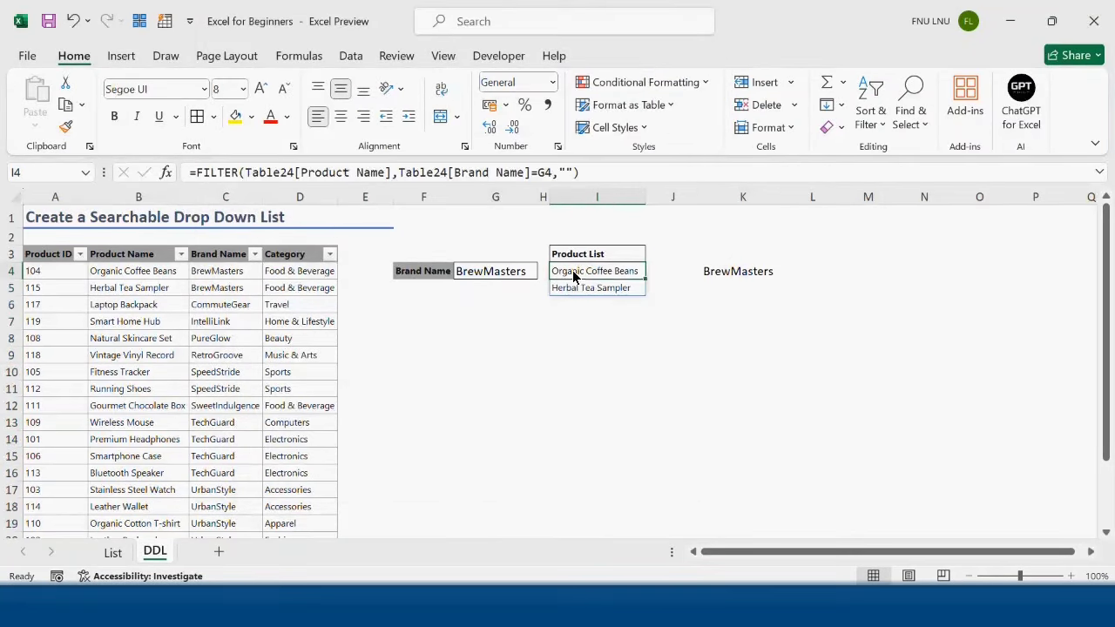
left_click(505, 275)
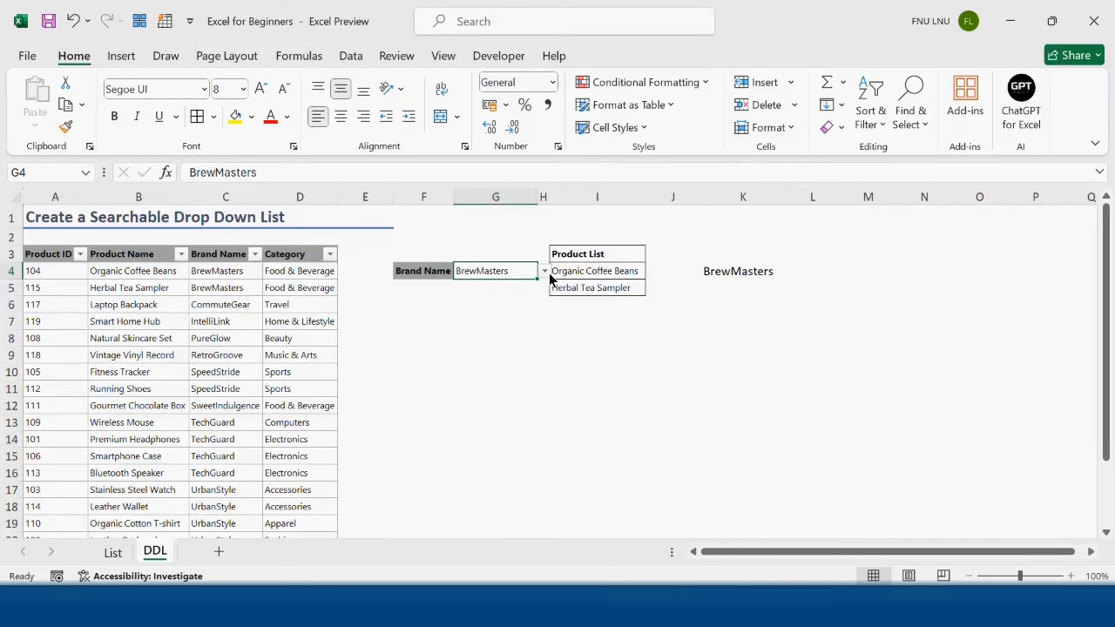
type("a")
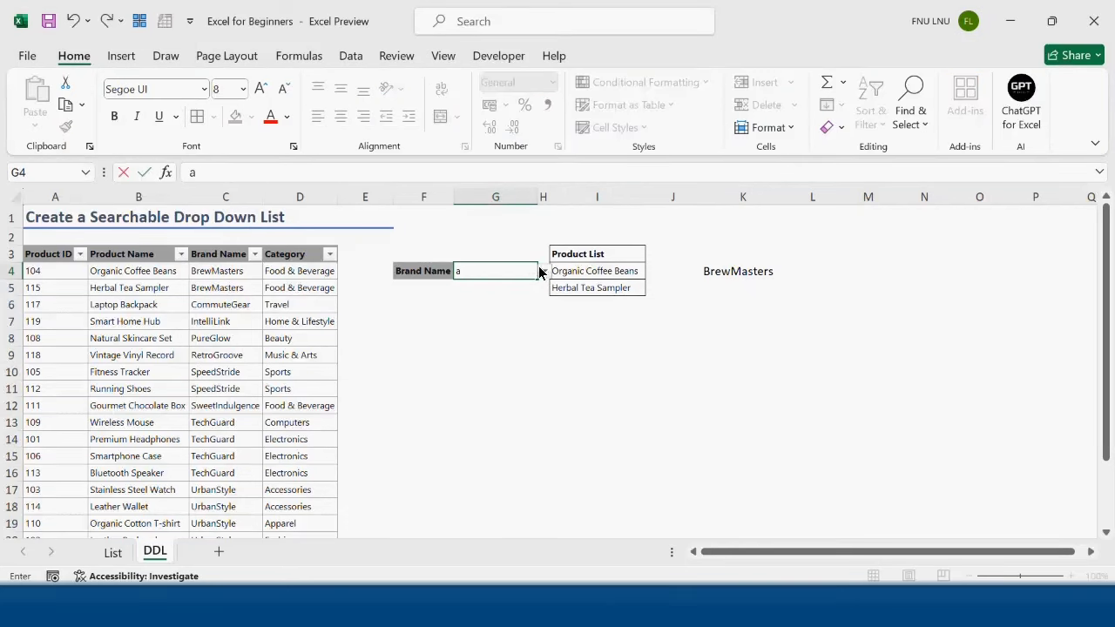
left_click(544, 271)
left_click(523, 317)
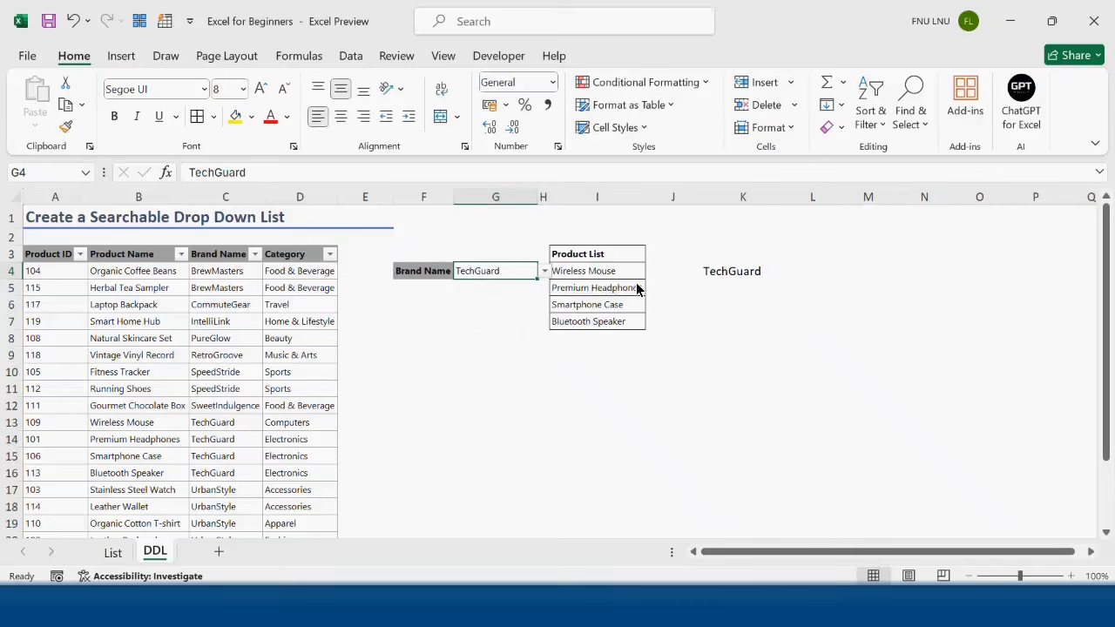
left_click_drag(624, 273, 622, 323)
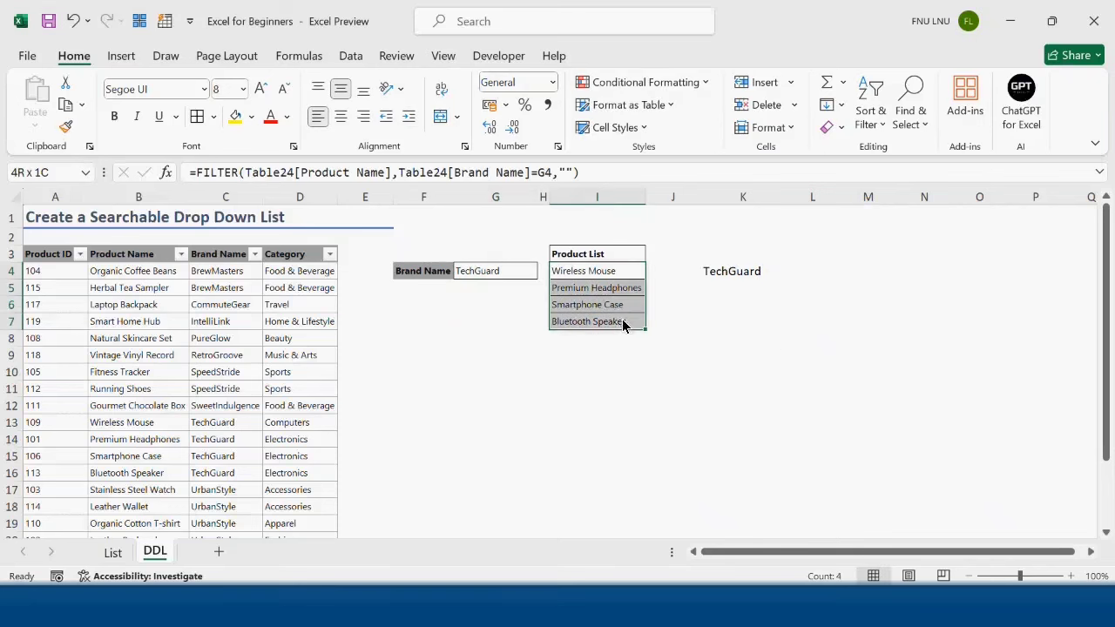
- Search for "a" in G4 again, choose UrbanStyle from the list and check the products returned beside it
left_click(507, 272)
type("a")
left_click(545, 273)
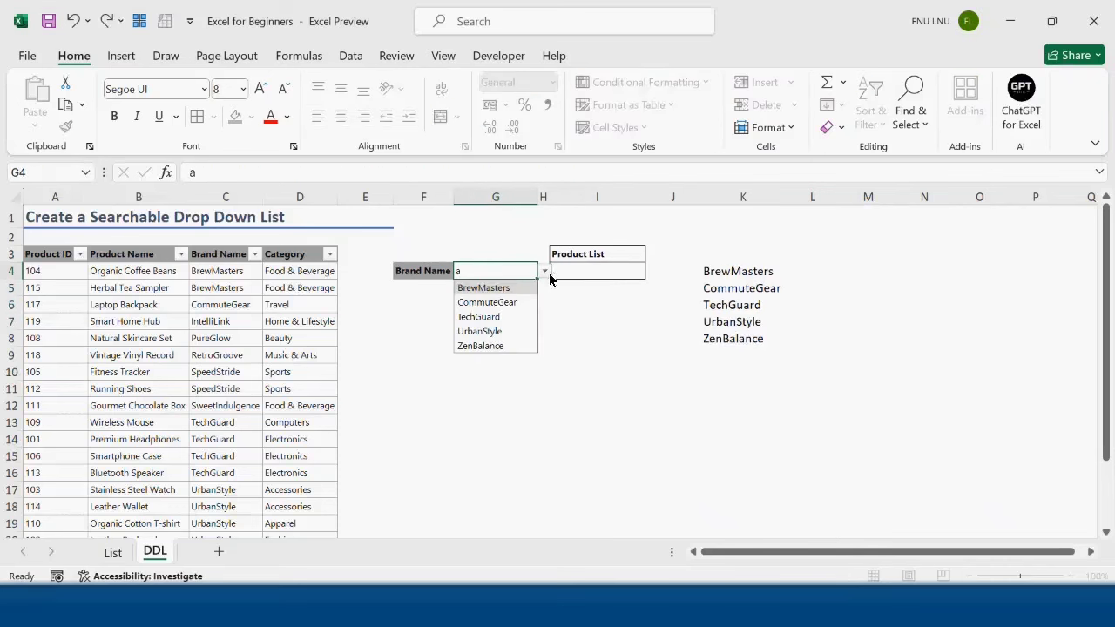
left_click(509, 337)
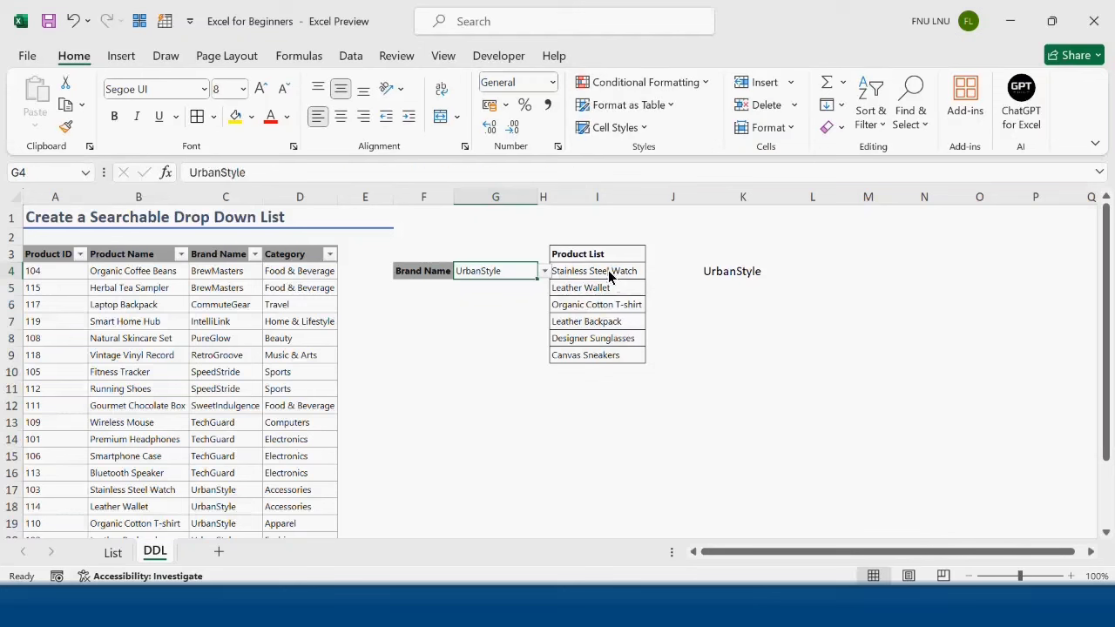
left_click_drag(613, 272, 612, 364)
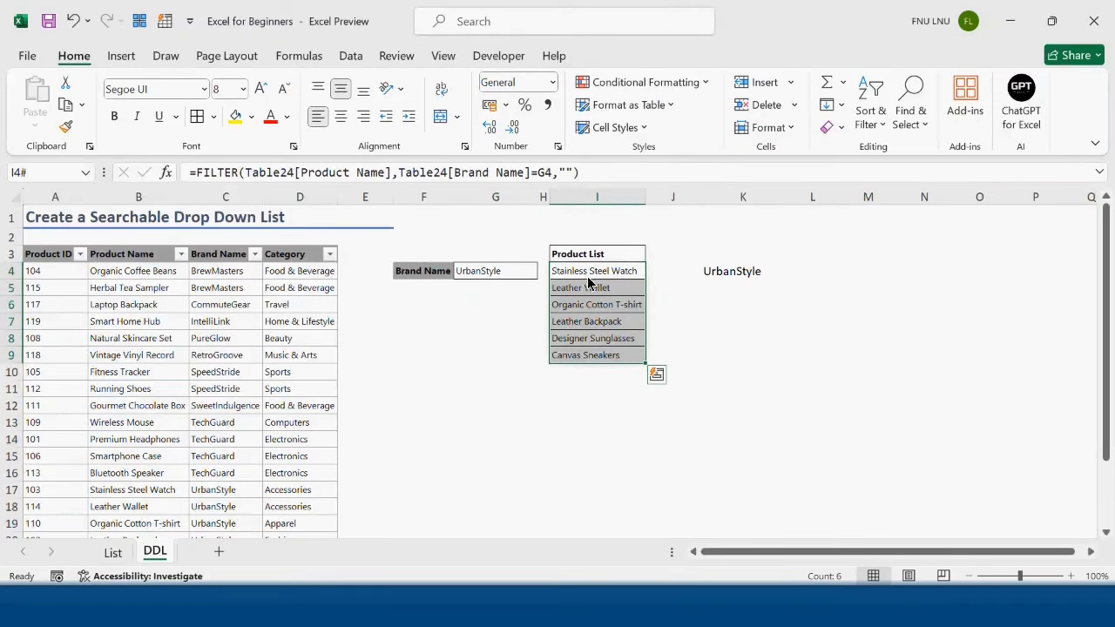
left_click(593, 488)
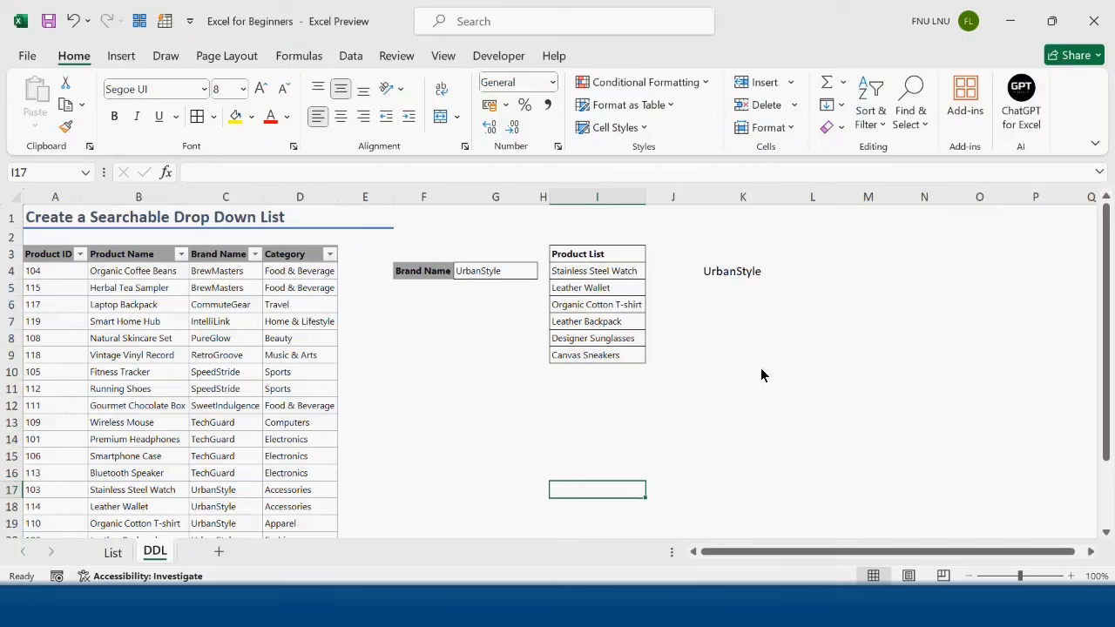
- Hide helper column K and return to the Brand Name cell G4
left_click(744, 207)
right_click(756, 260)
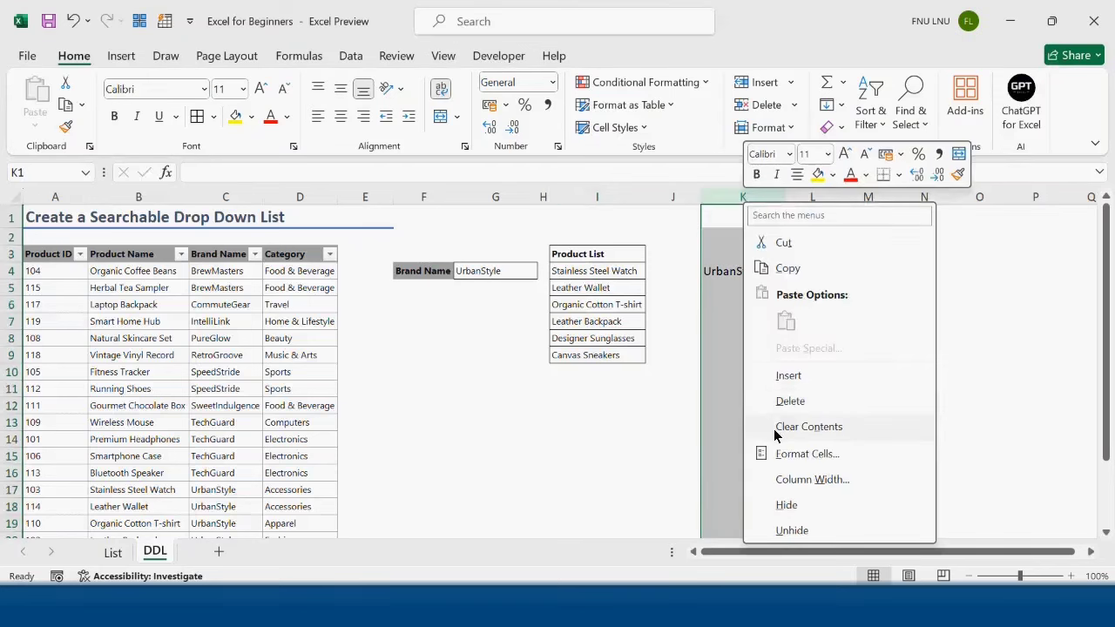
left_click(805, 511)
left_click(506, 424)
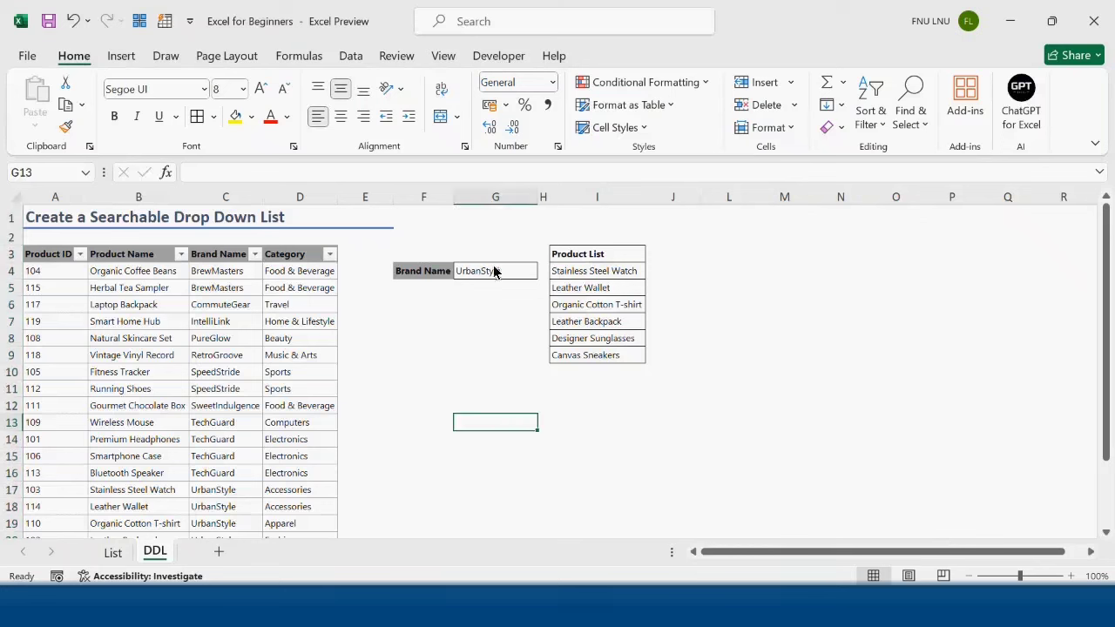
left_click(496, 270)
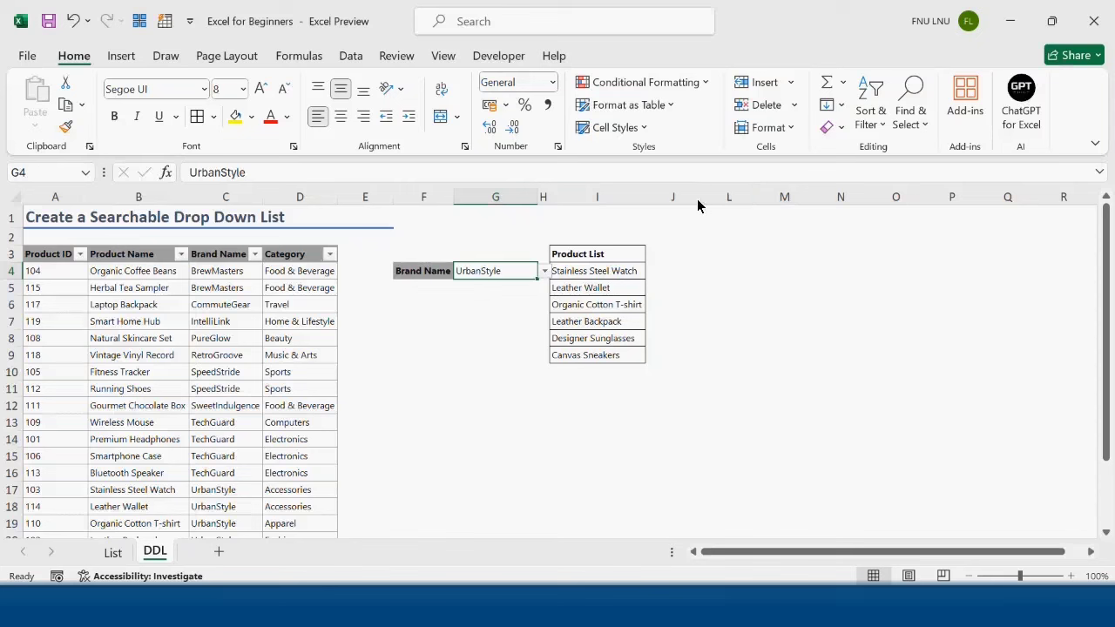
- Unhide helper column K between columns J and L
left_click_drag(692, 197, 741, 202)
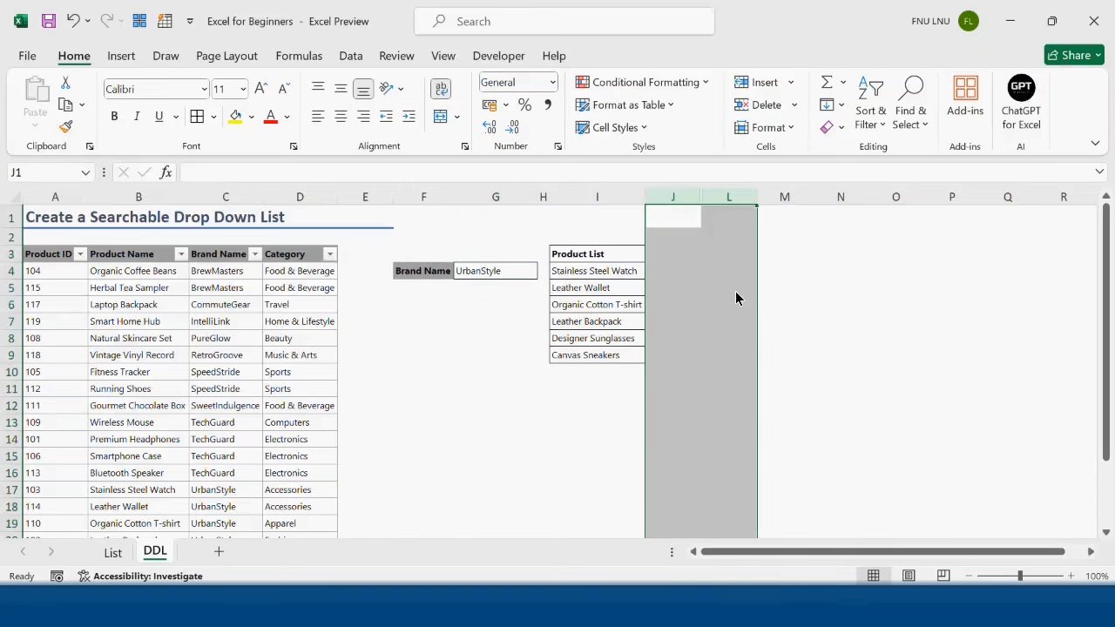
right_click(737, 298)
left_click(836, 570)
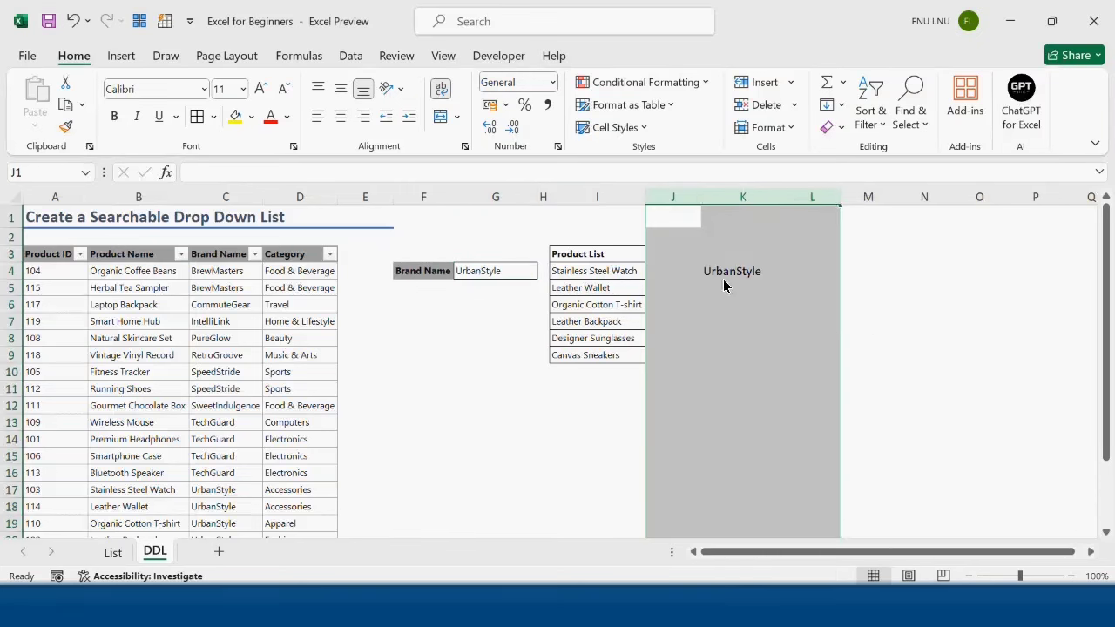
- Examine the ISNUMBER part of K4's helper formula and leave the formula as it is
left_click(736, 269)
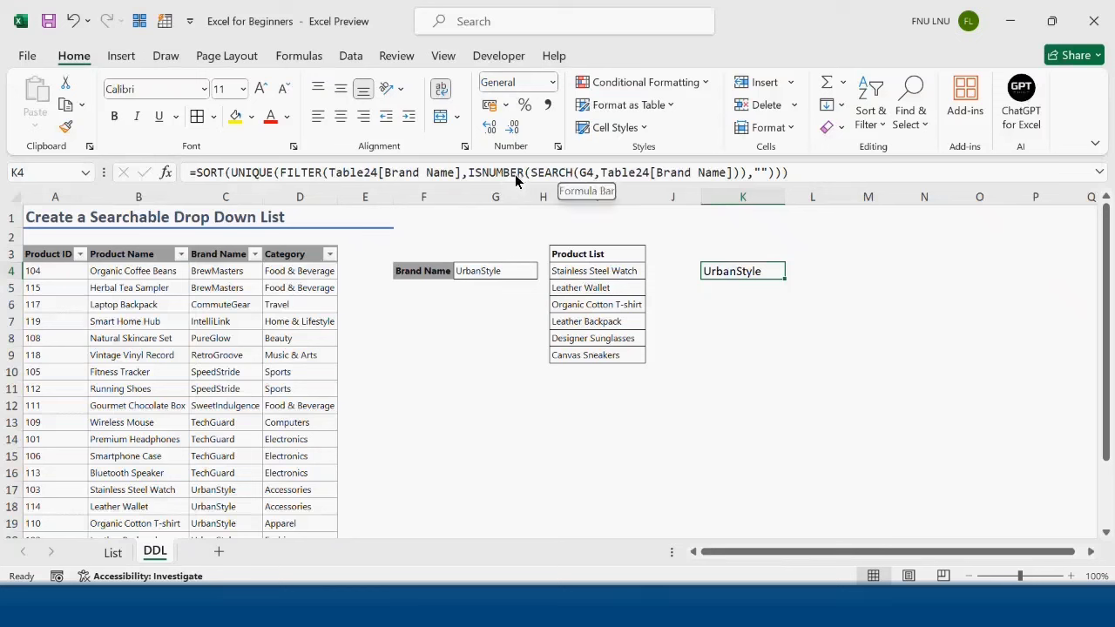
left_click_drag(470, 173, 524, 172)
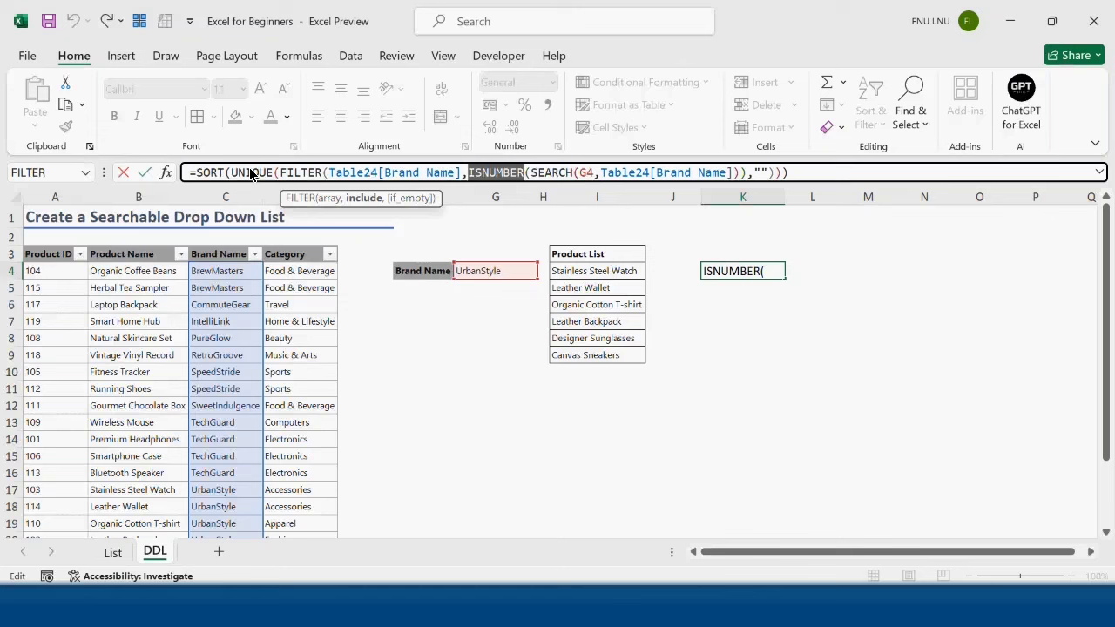
key("Return")
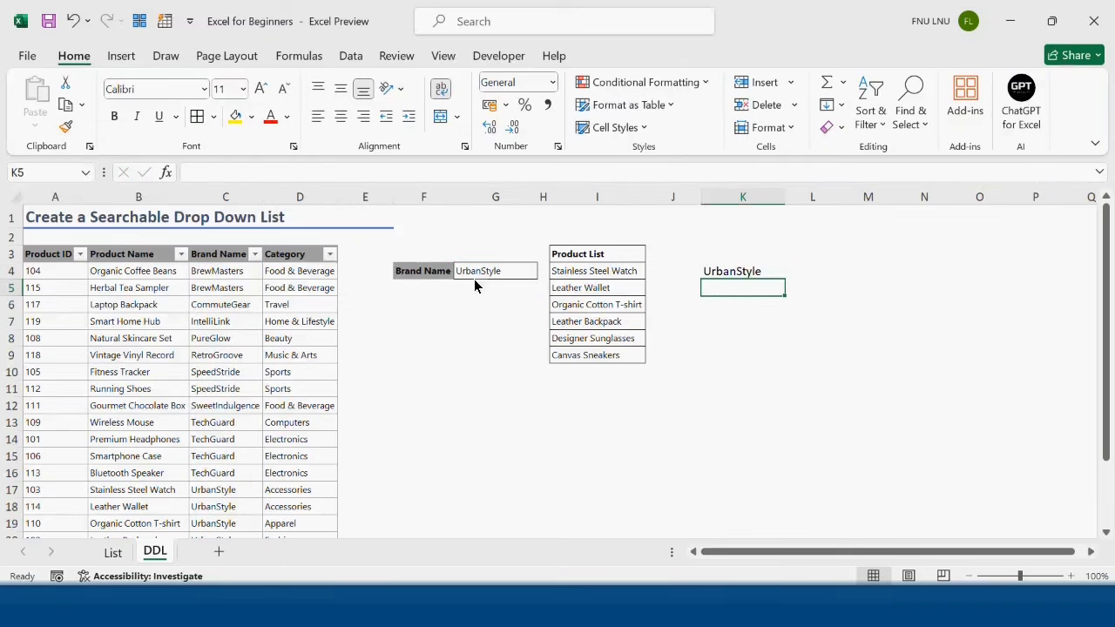